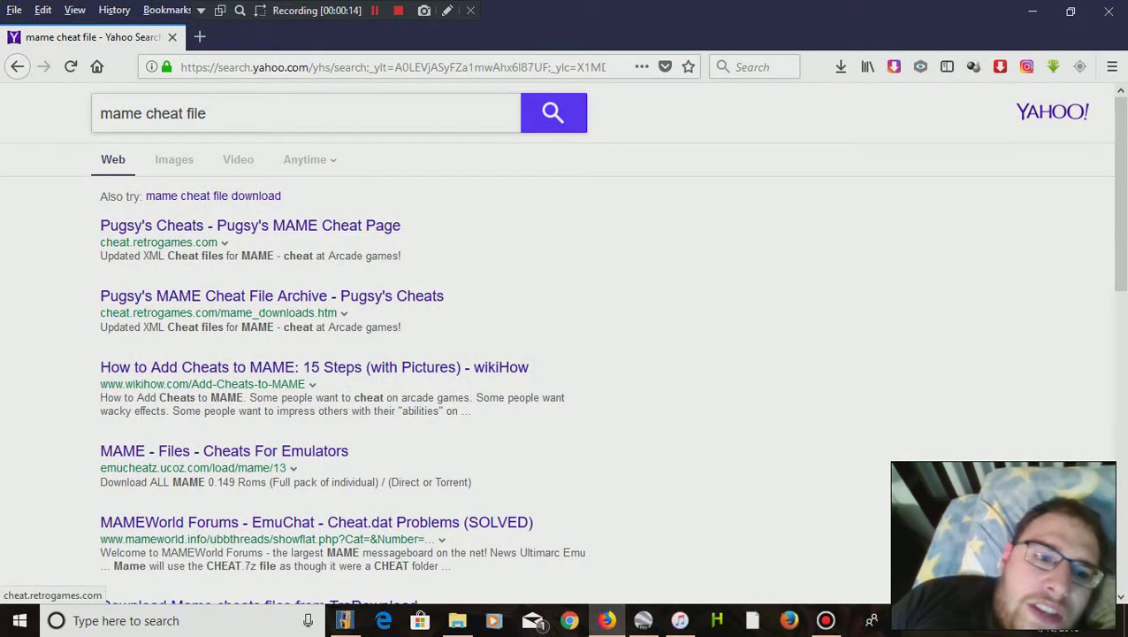
Step: Open the Pugsy's Cheats site from the search results, download the MAME 0.187 cheat collection and open cheat0187.zip in WinRAR
click(250, 225)
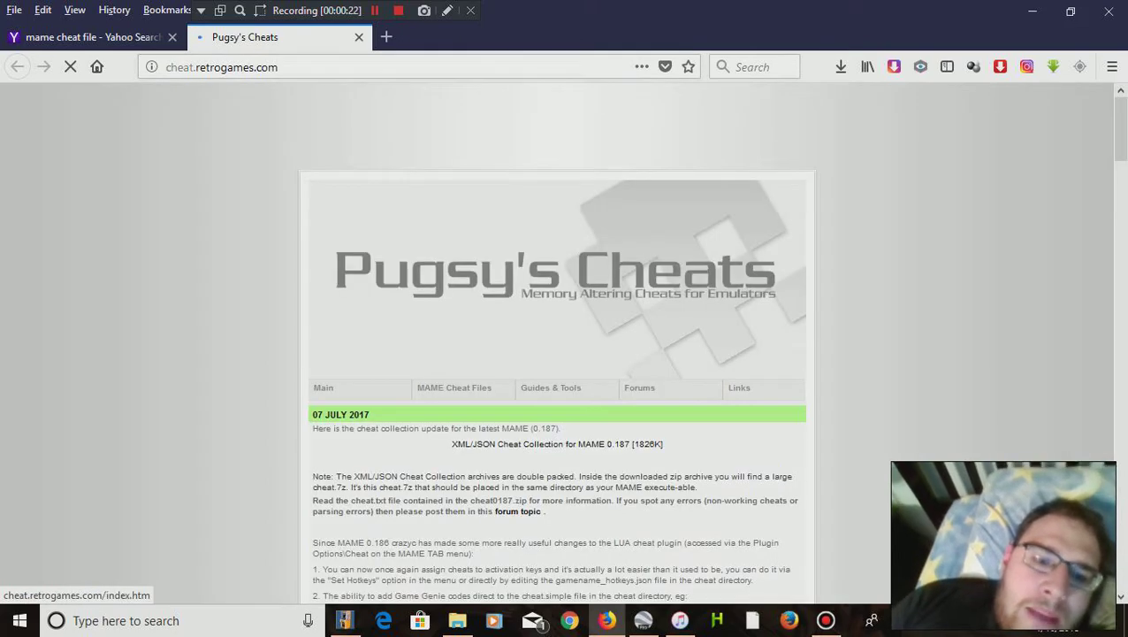
scroll(557, 353, down, 2)
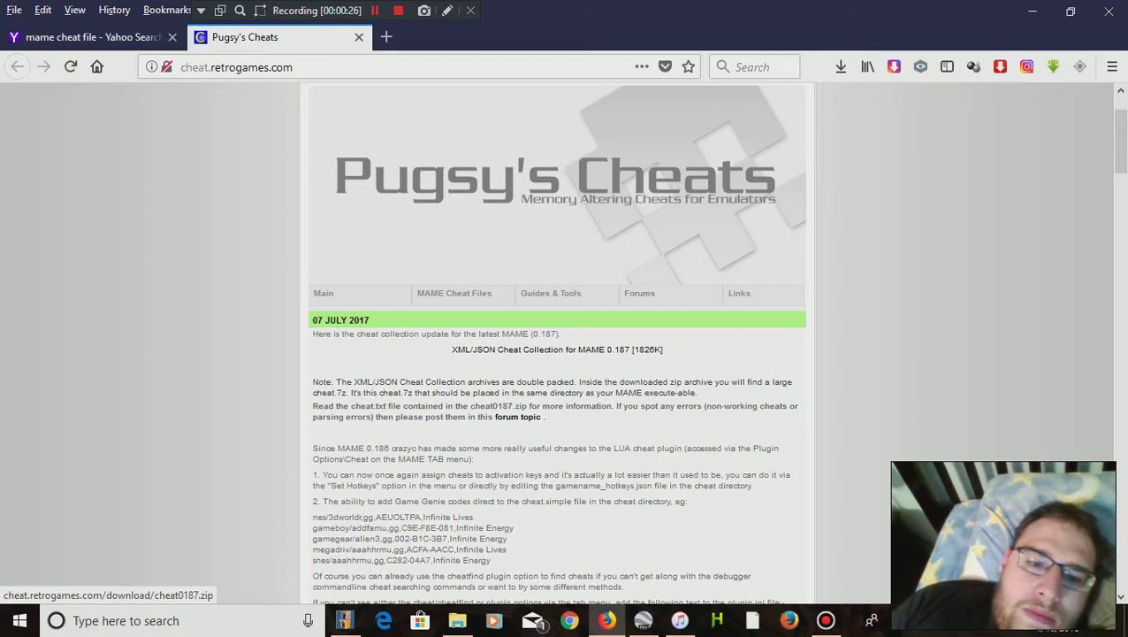
right_click(577, 349)
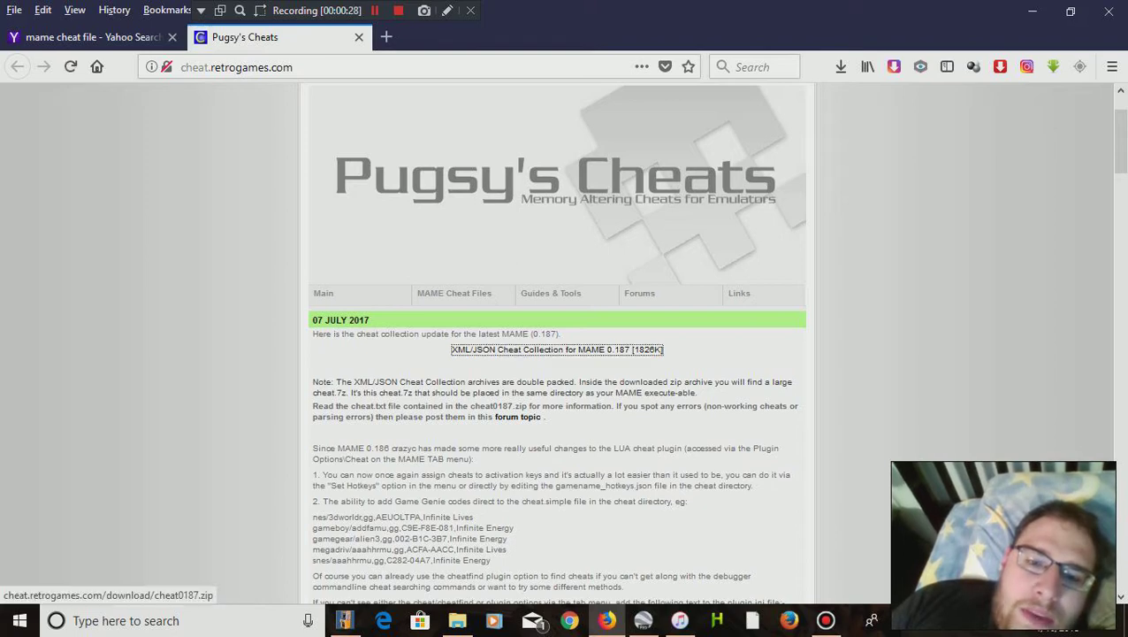
click(635, 438)
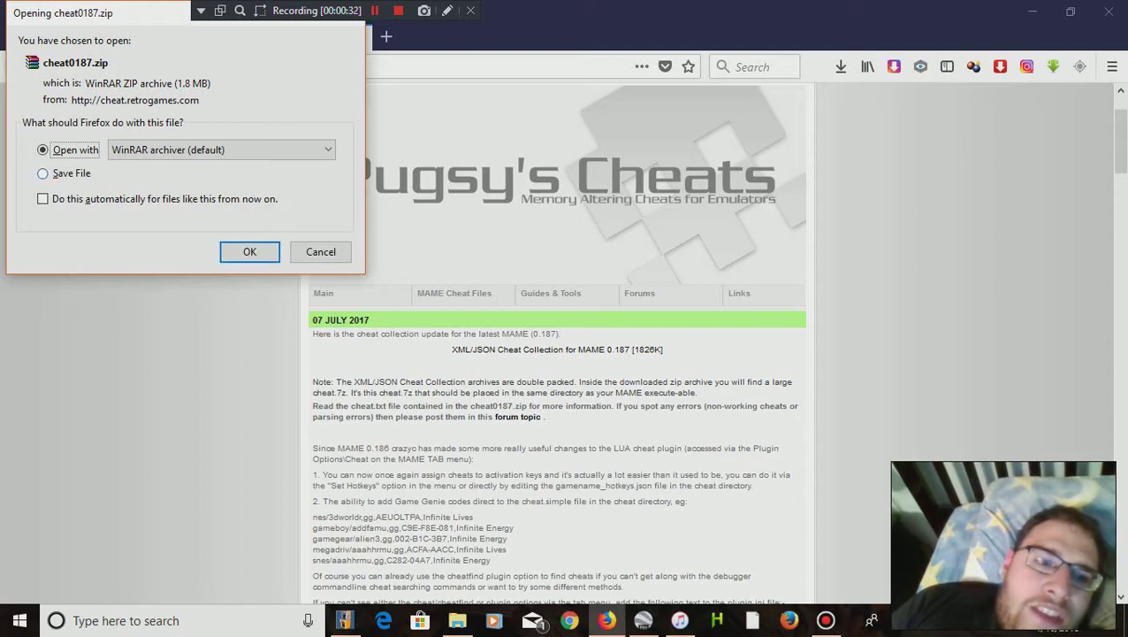
click(43, 173)
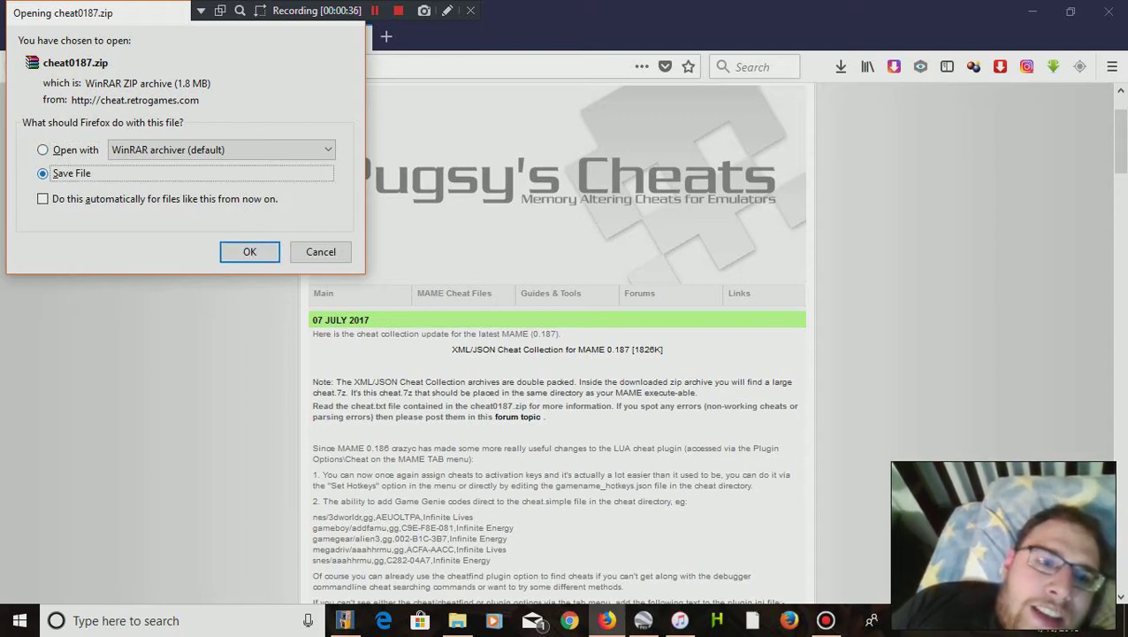
click(42, 149)
key(Return)
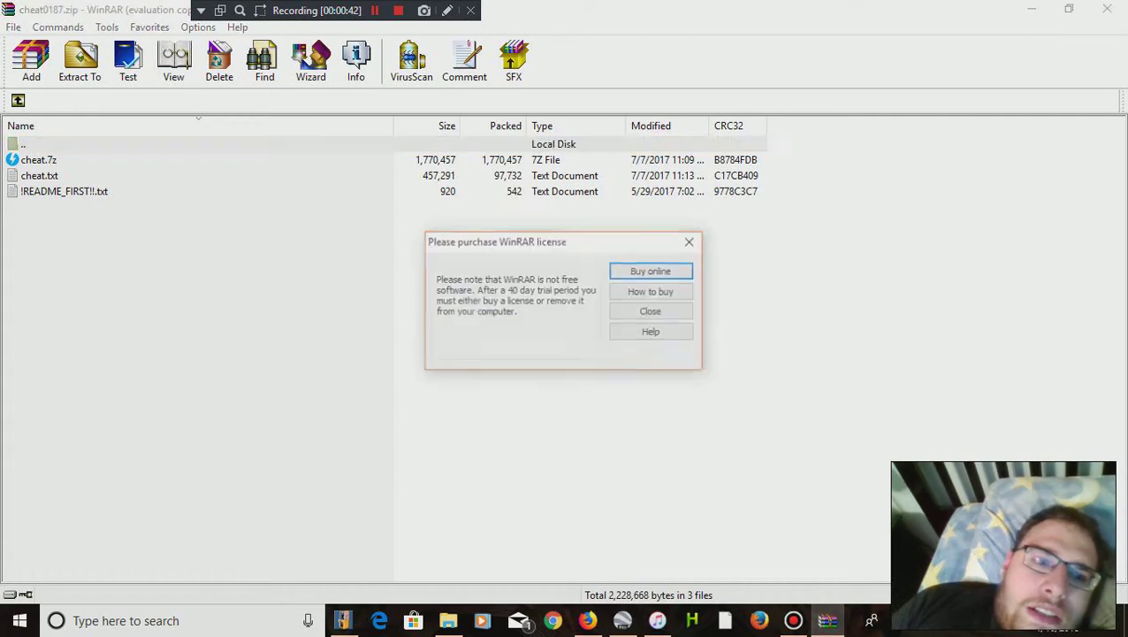
key(Return)
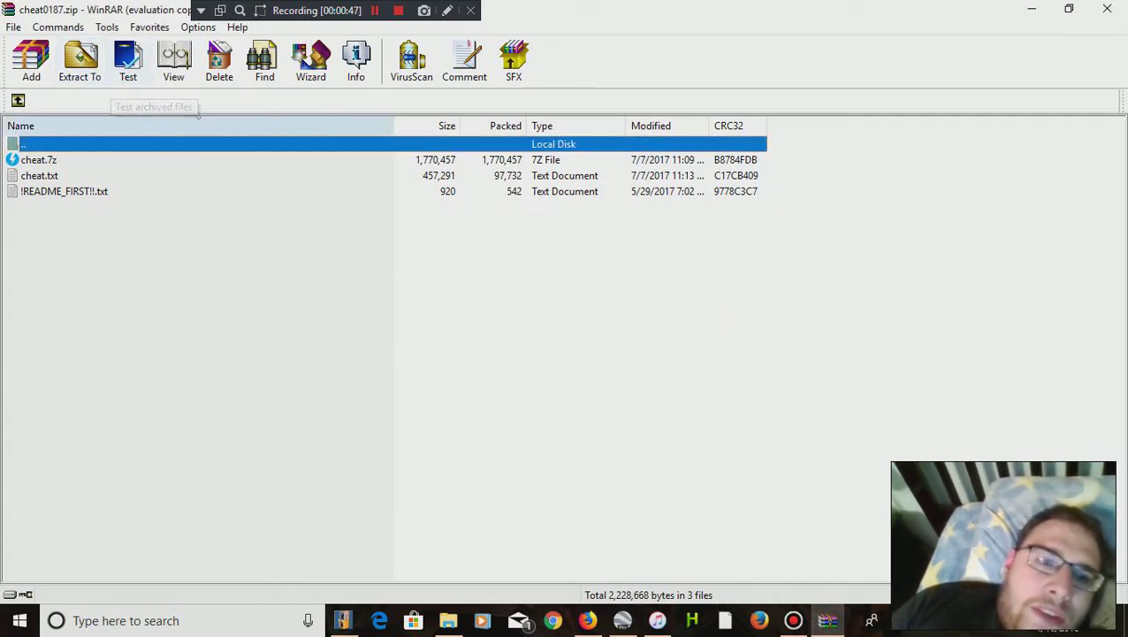
Step: Start extracting cheat.7z from the archive and choose the pacpack folder on the desktop as the destination
click(39, 159)
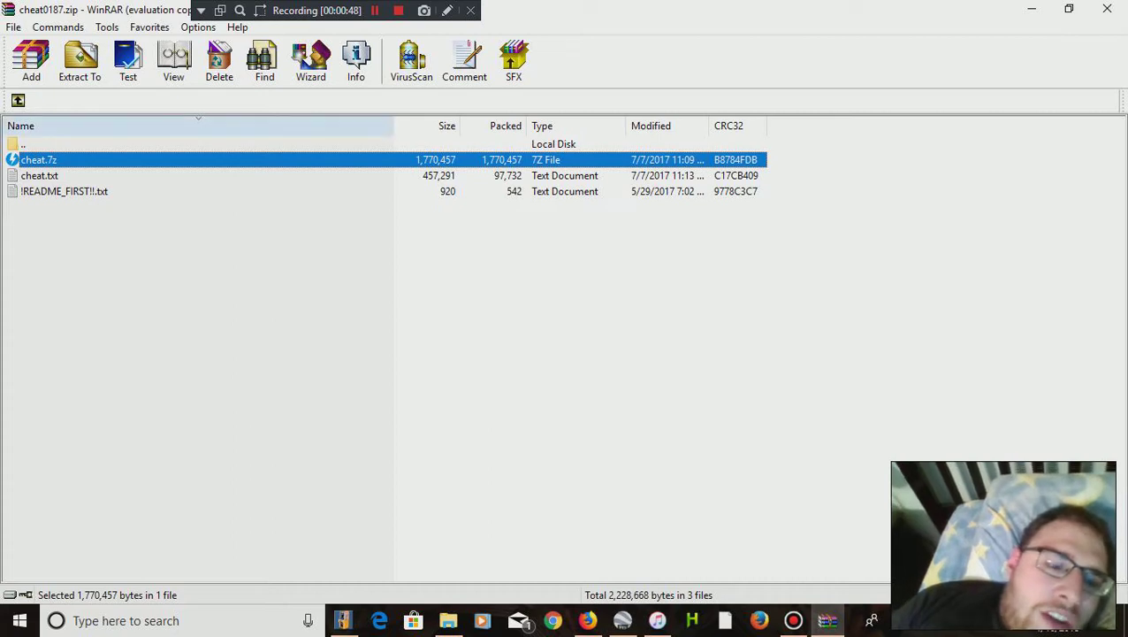
click(80, 60)
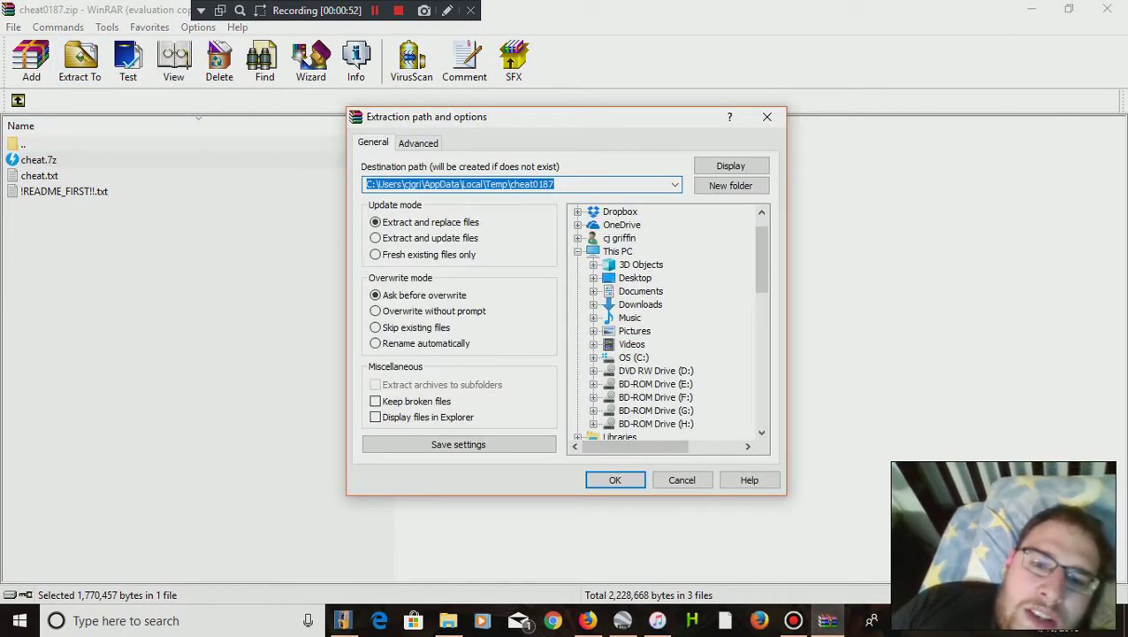
scroll(663, 323, down, 3)
scroll(663, 323, down, 2)
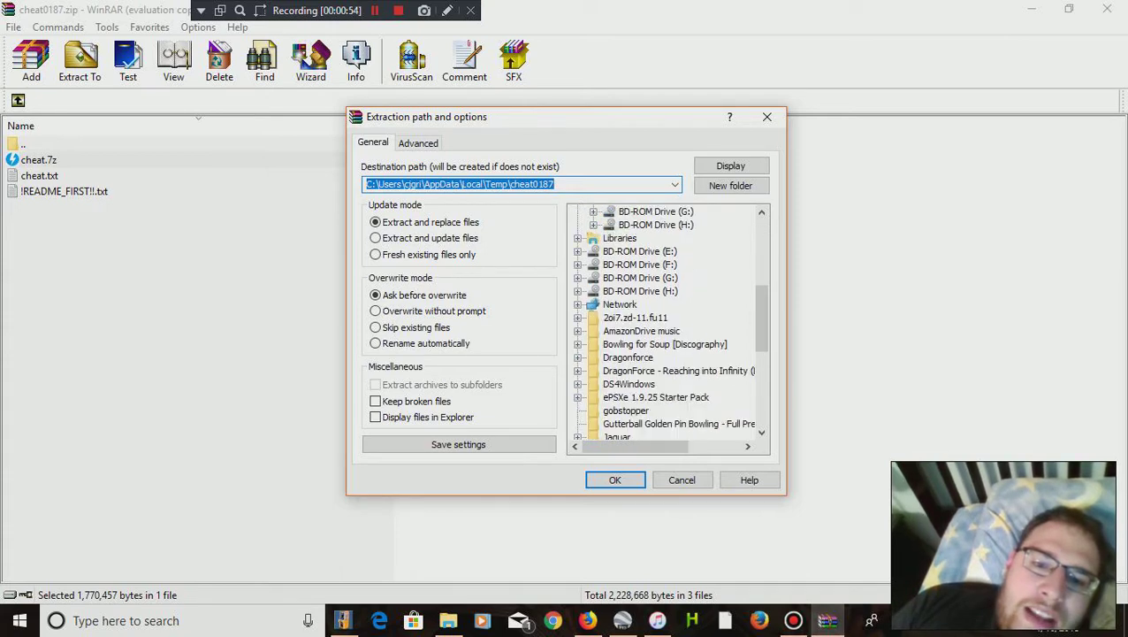
scroll(668, 323, down, 2)
scroll(667, 323, up, 8)
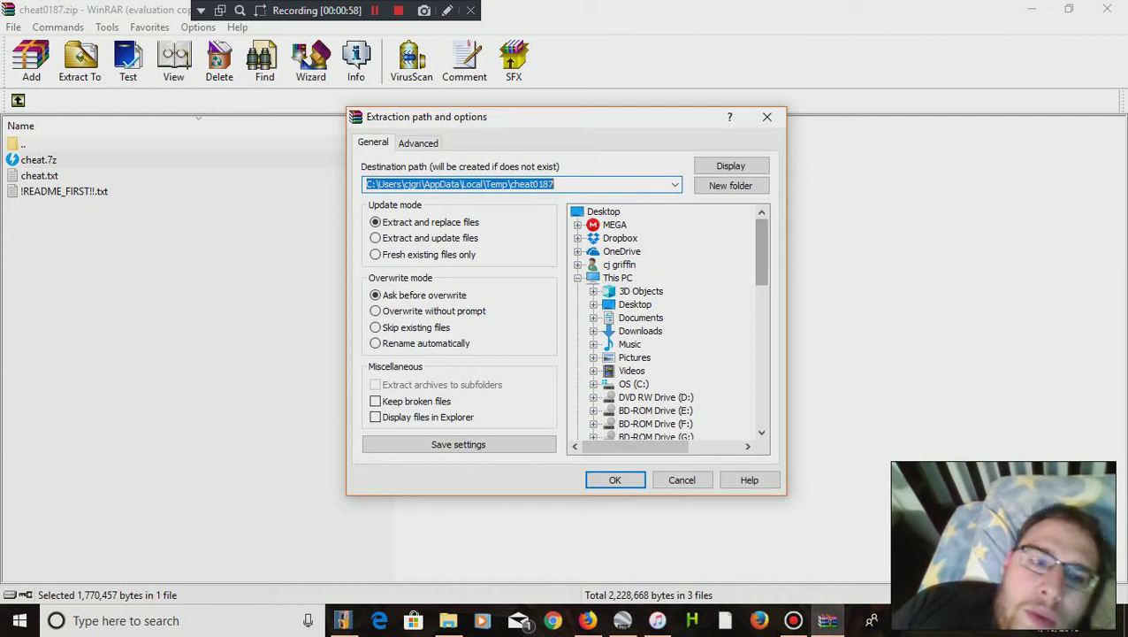
scroll(668, 323, down, 4)
scroll(668, 322, down, 8)
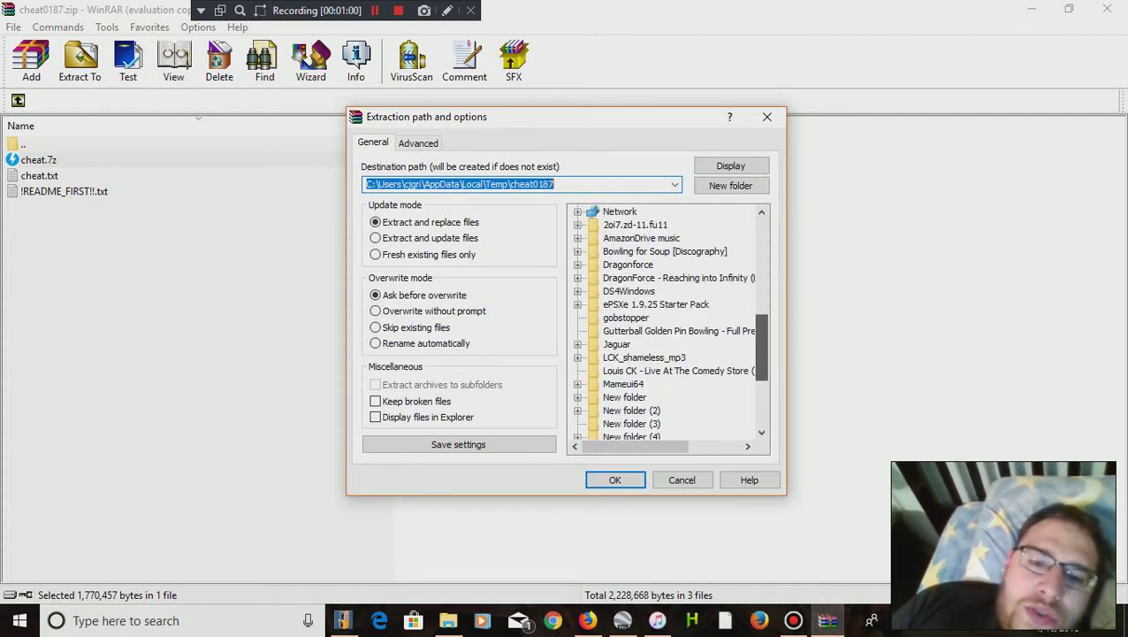
scroll(667, 323, up, 4)
scroll(668, 323, up, 2)
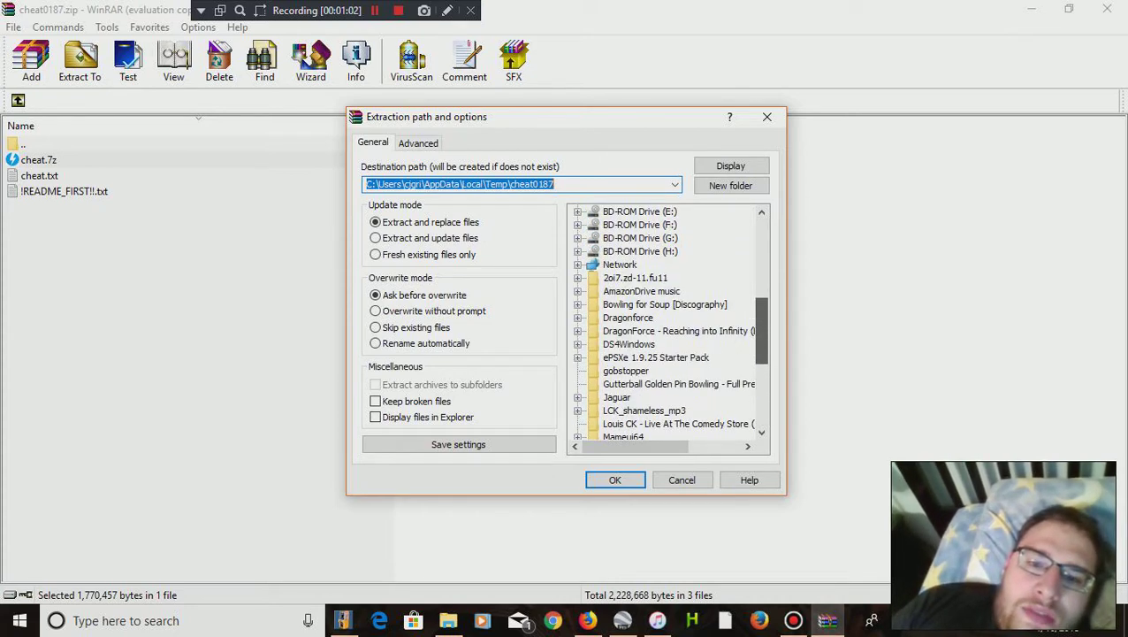
scroll(667, 322, down, 6)
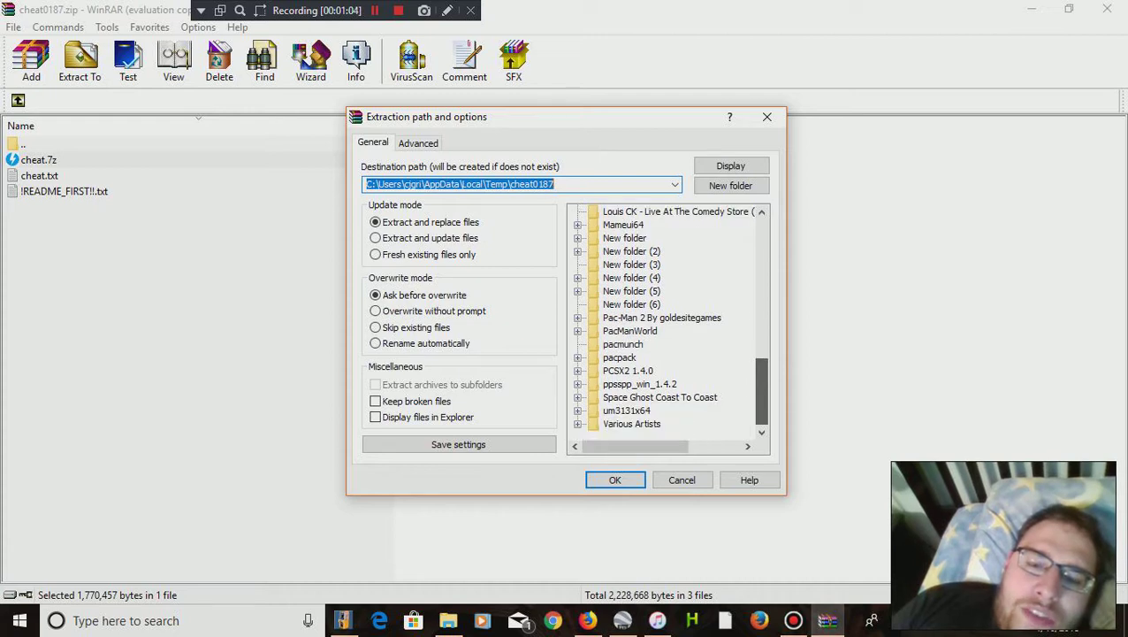
scroll(667, 322, up, 1)
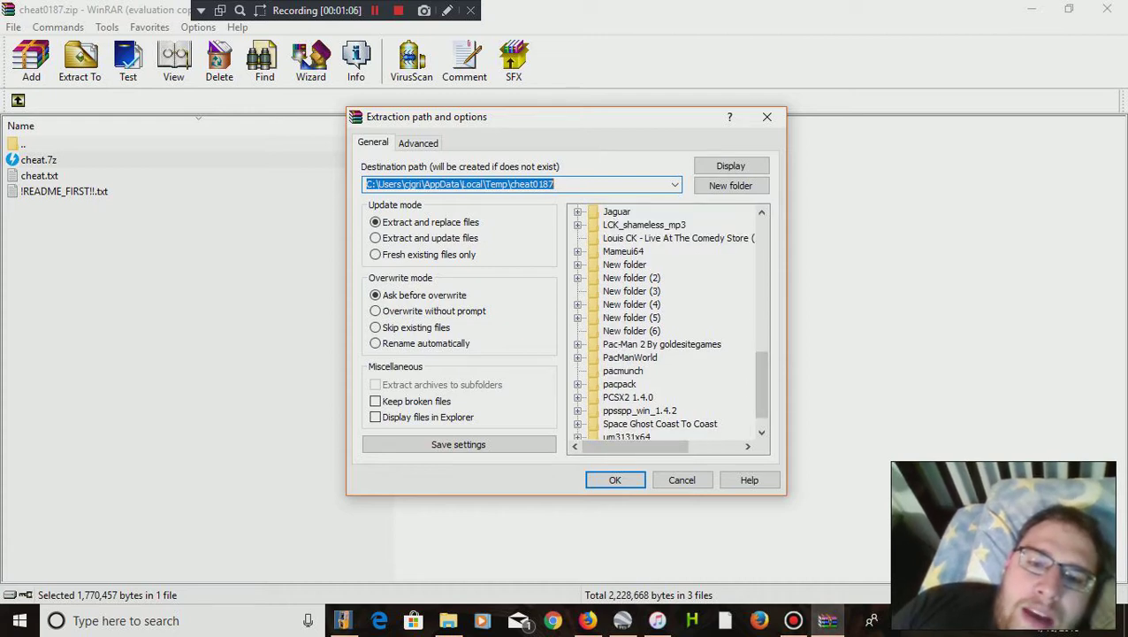
click(619, 384)
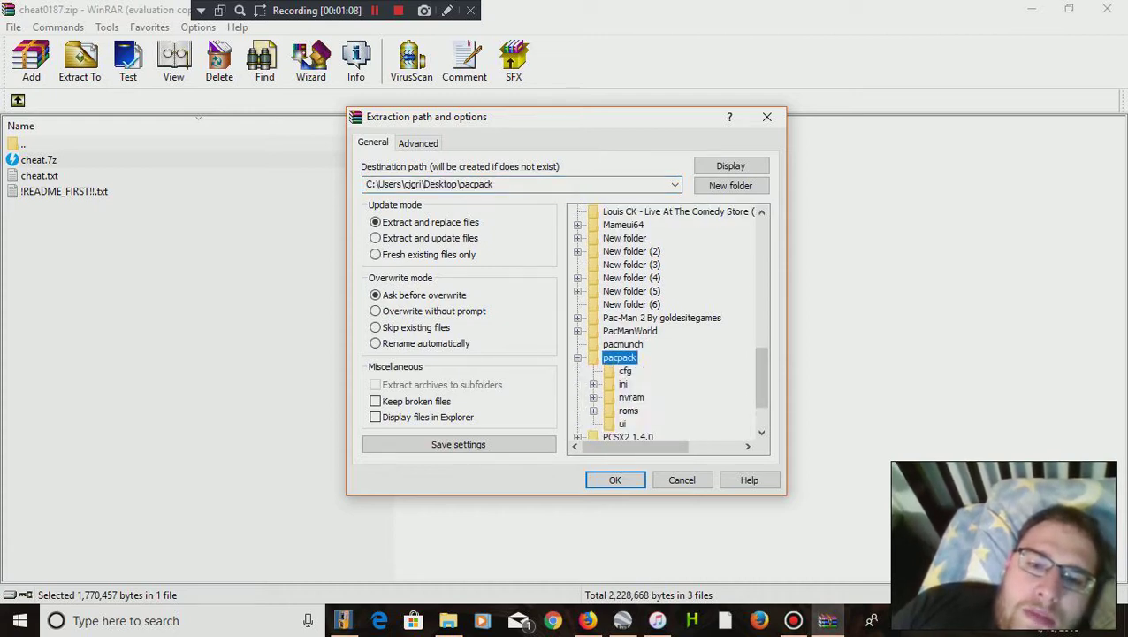
scroll(668, 323, down, 1)
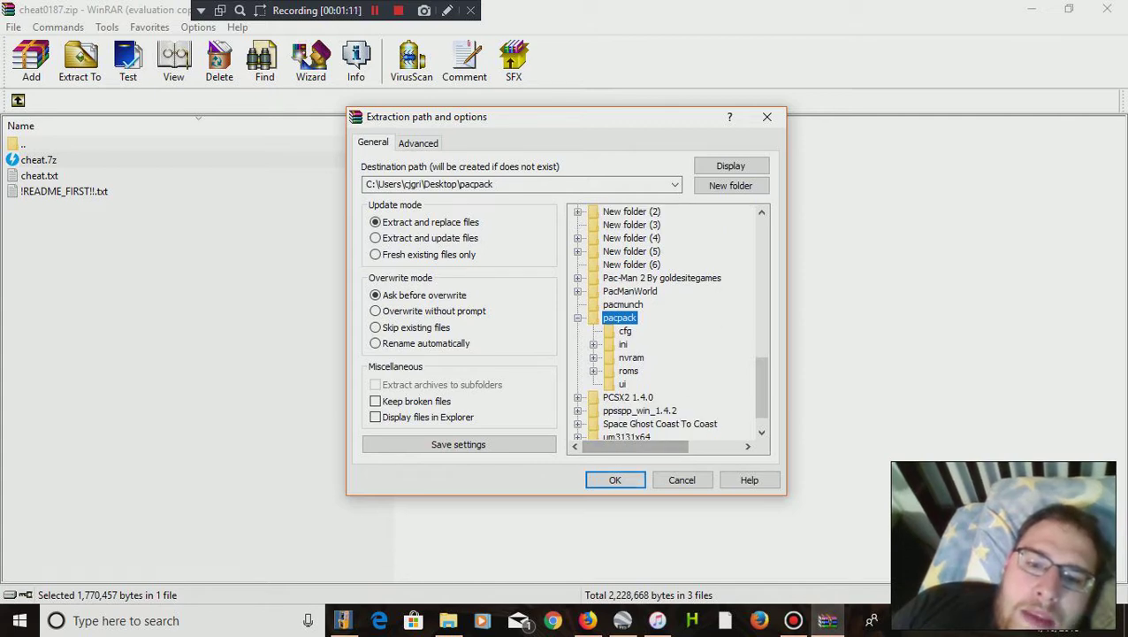
Step: Create a new subfolder inside pacpack and extract cheat.7z into it
click(731, 184)
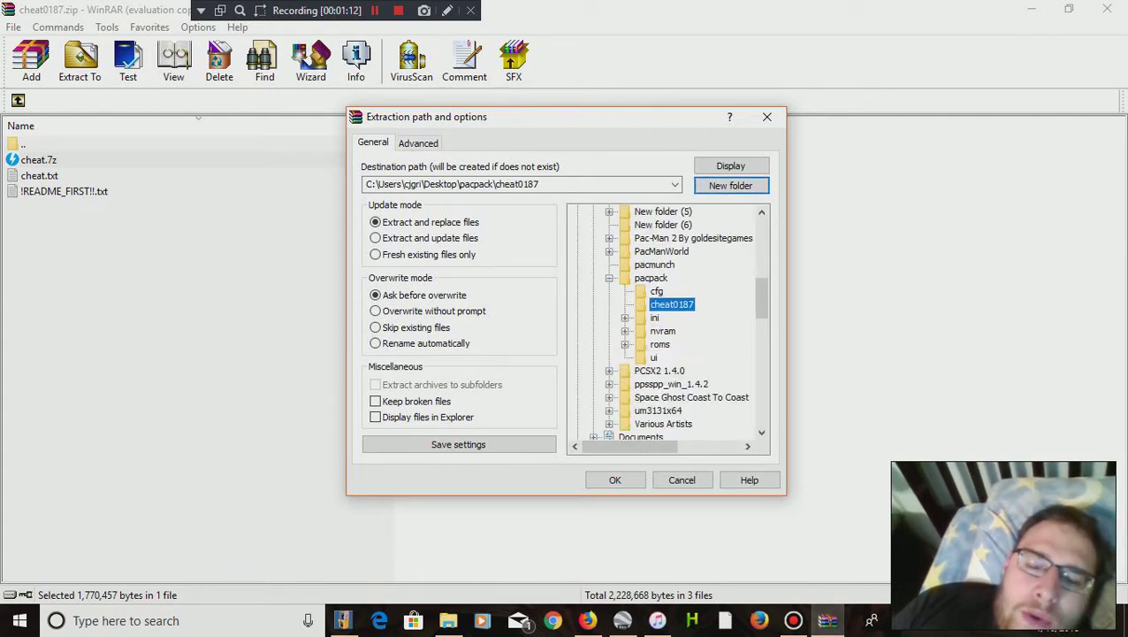
click(615, 480)
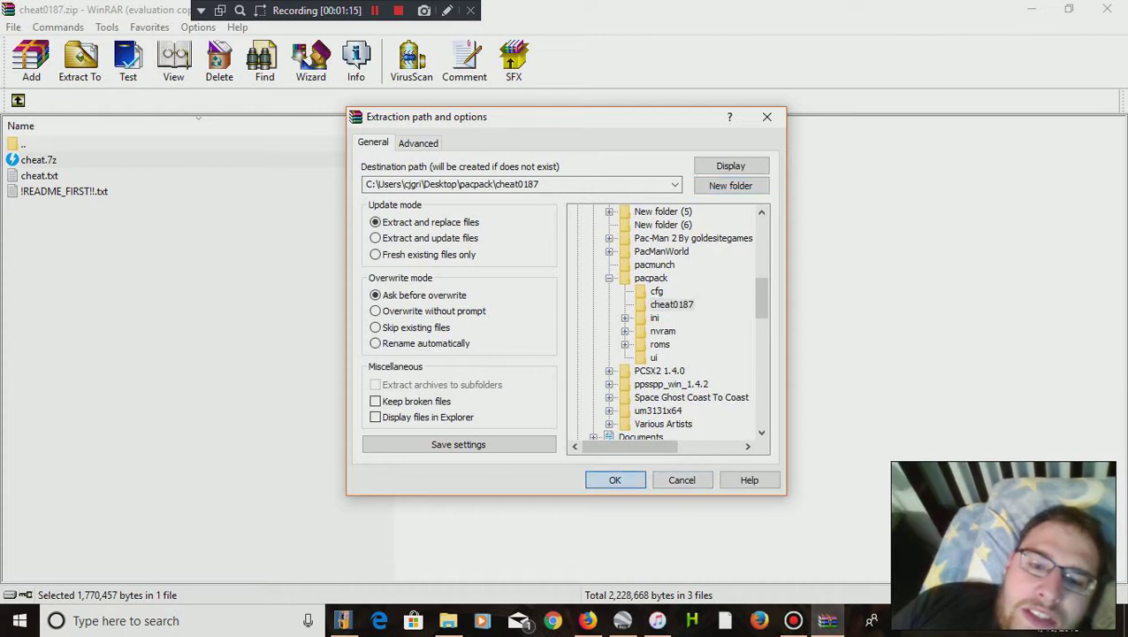
key(Return)
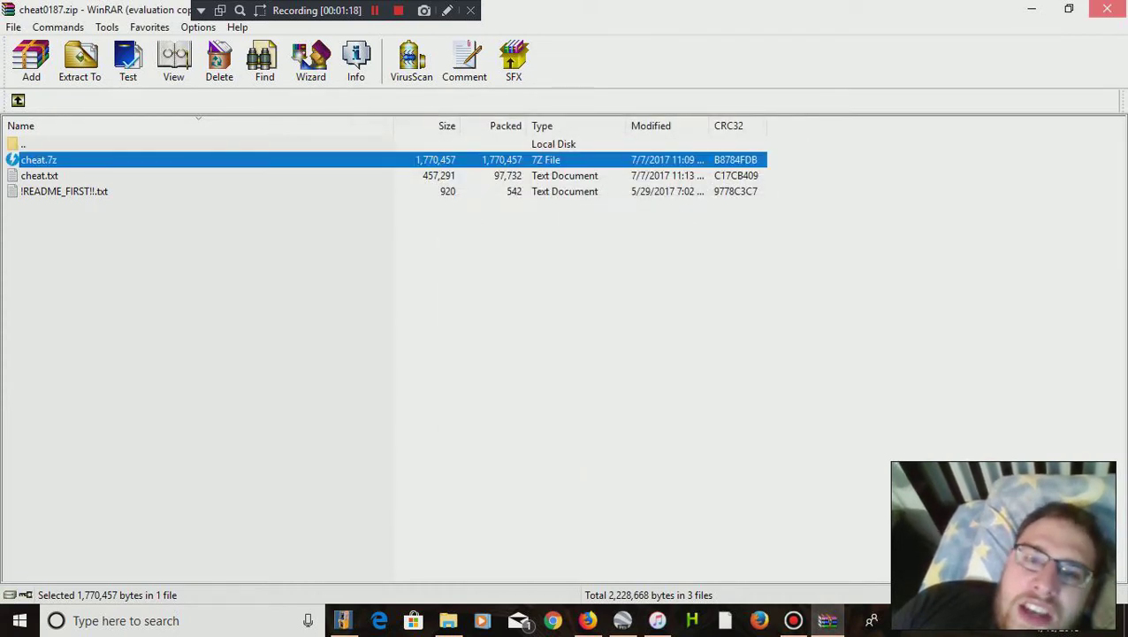
Step: Close the WinRAR archive window and the Firefox window with both of its tabs
click(1107, 9)
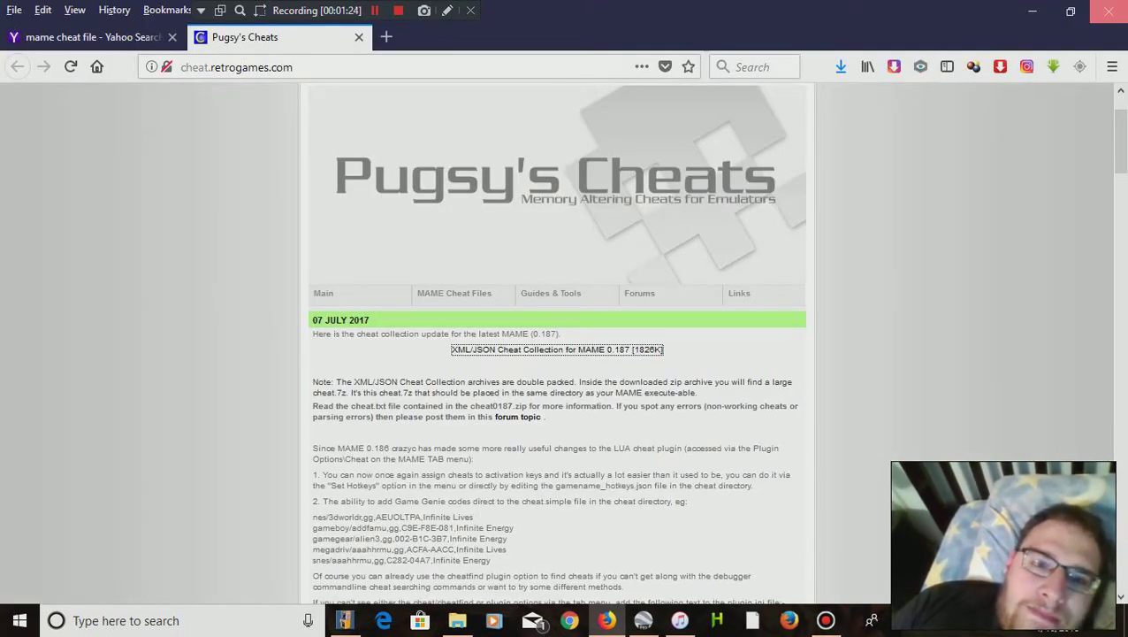
click(1109, 10)
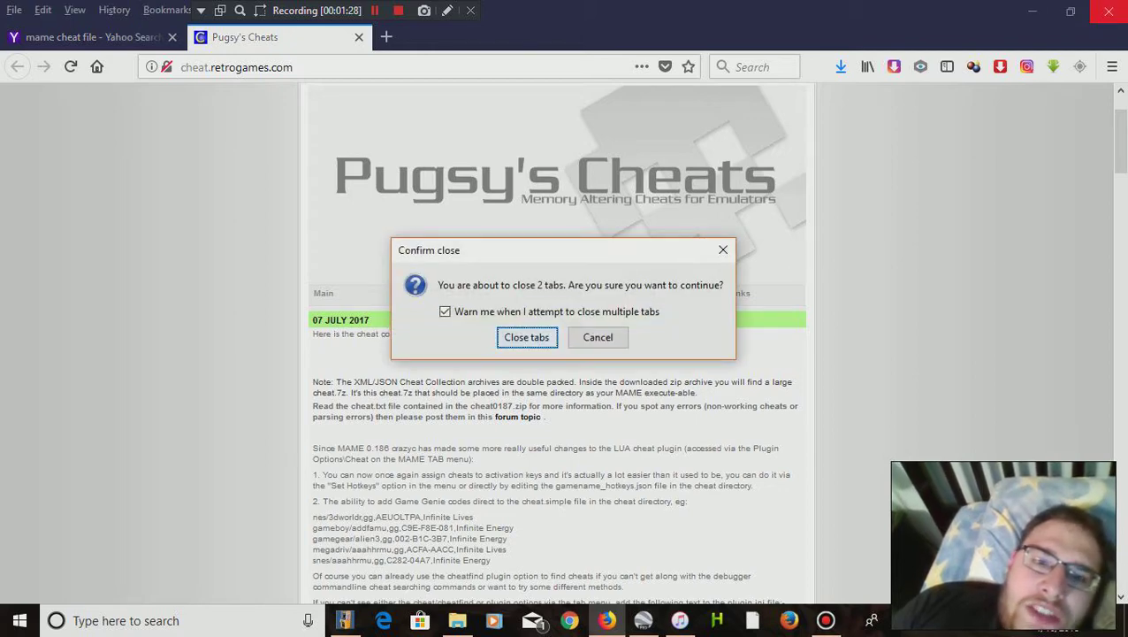
key(Return)
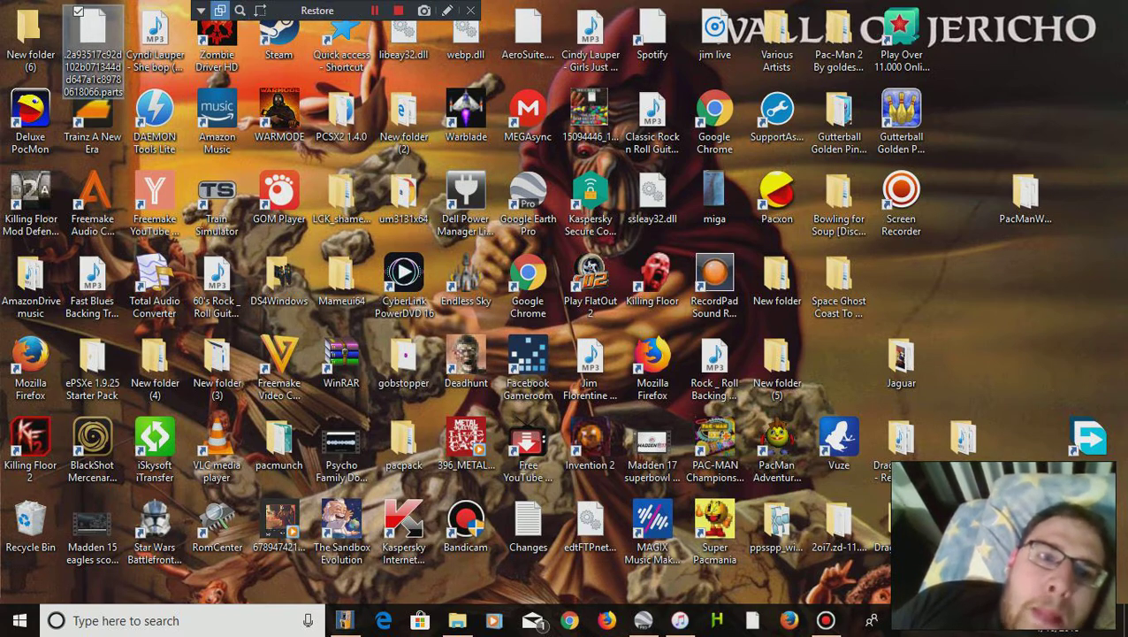
click(201, 10)
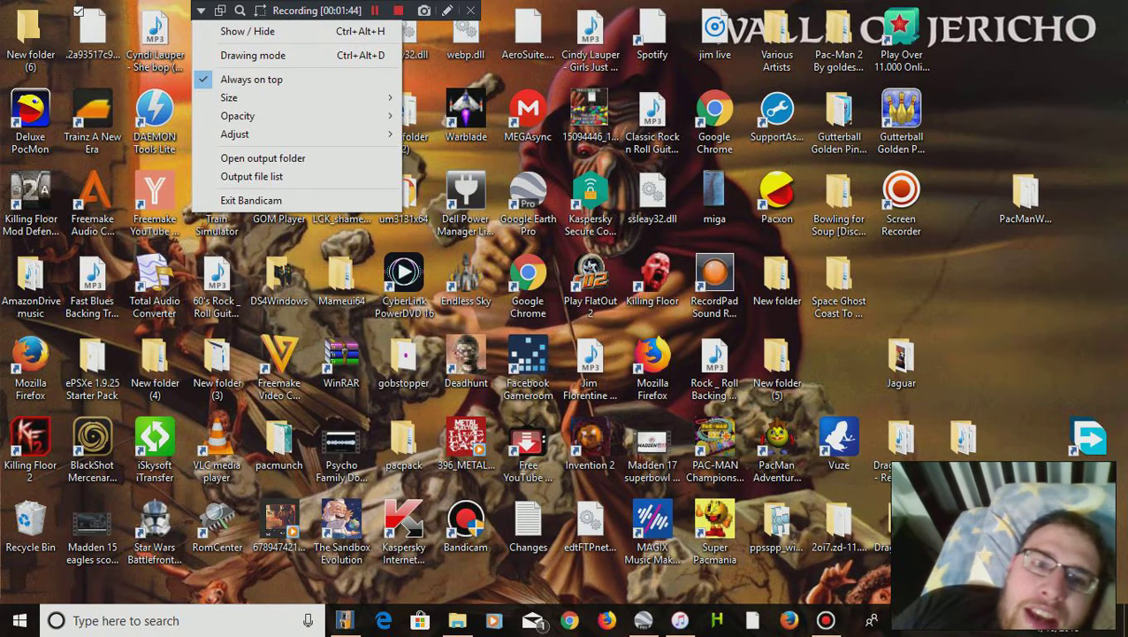
key(Escape)
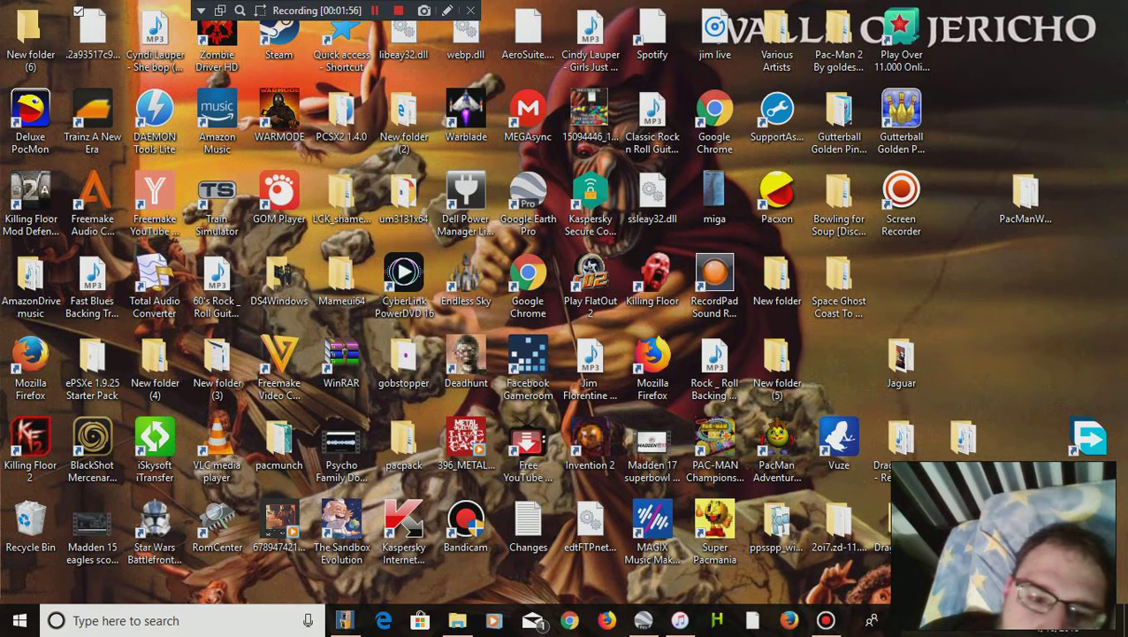
Step: Open the pacpack folder on the desktop, check the contents of its cheat0187 subfolder and return to pacpack
double_click(403, 438)
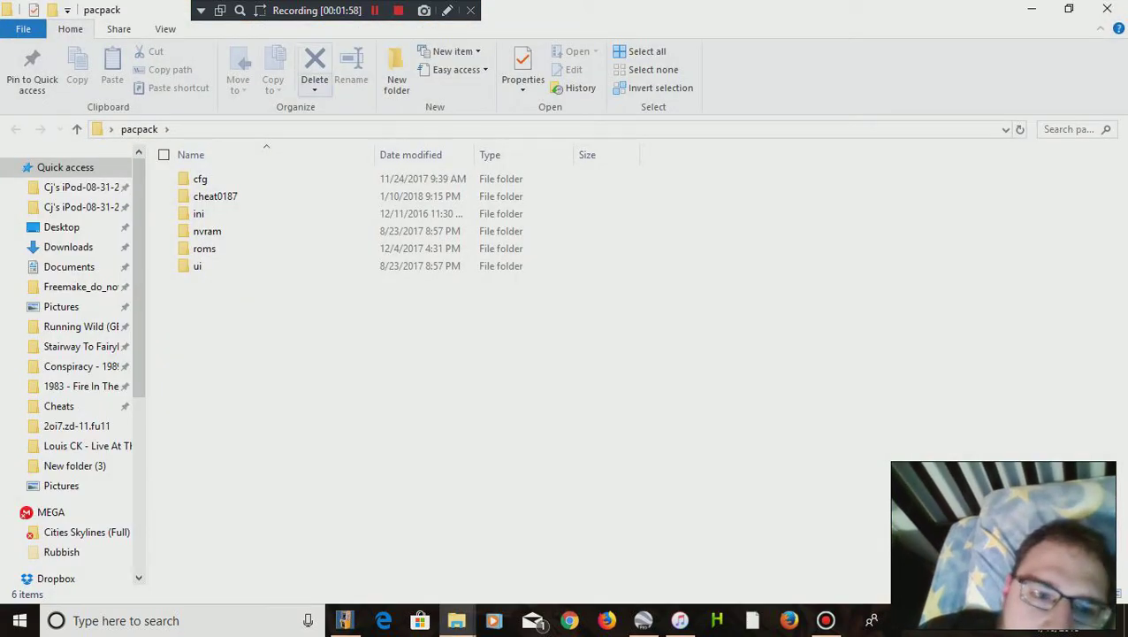
double_click(215, 195)
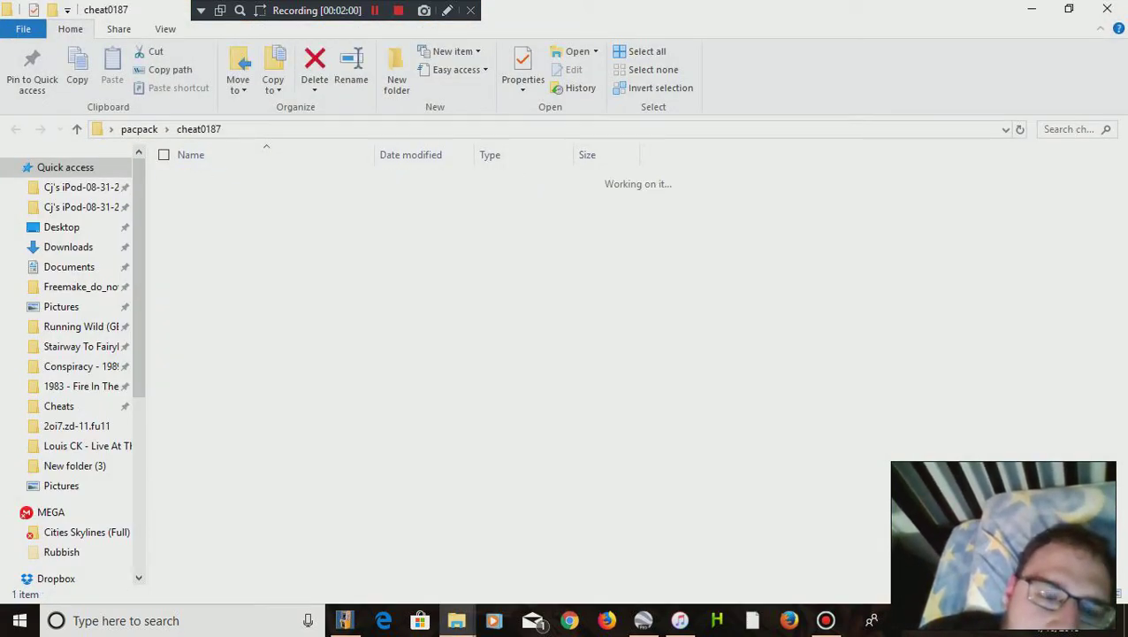
key(alt+Left)
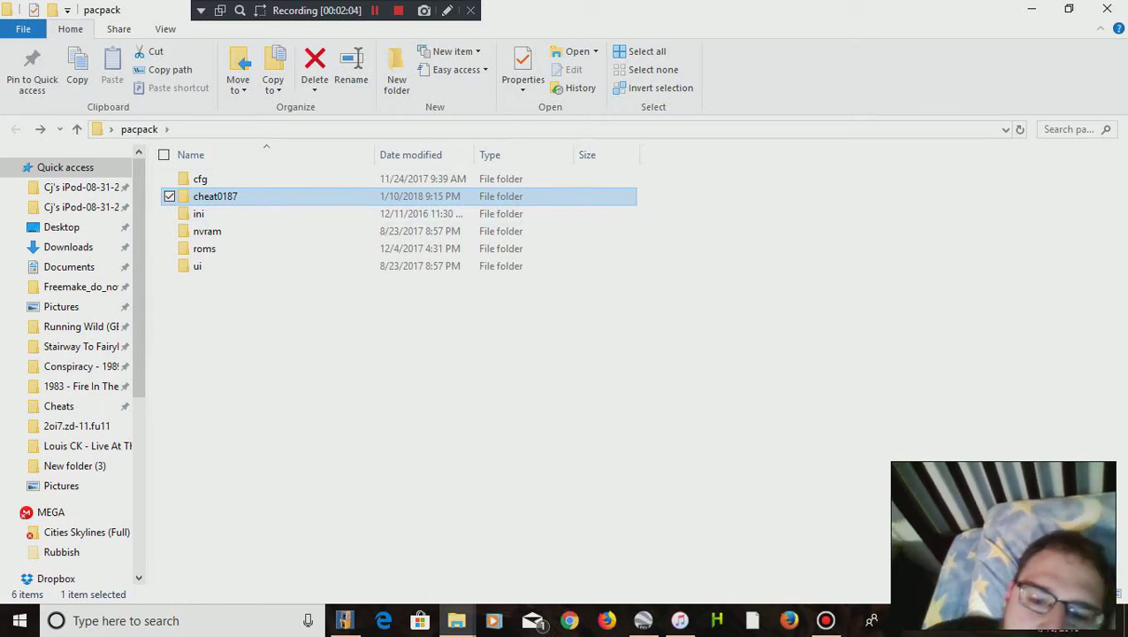
Step: Switch to HBMAMEUI, open its directory configuration and show the directories for Cheats
click(717, 620)
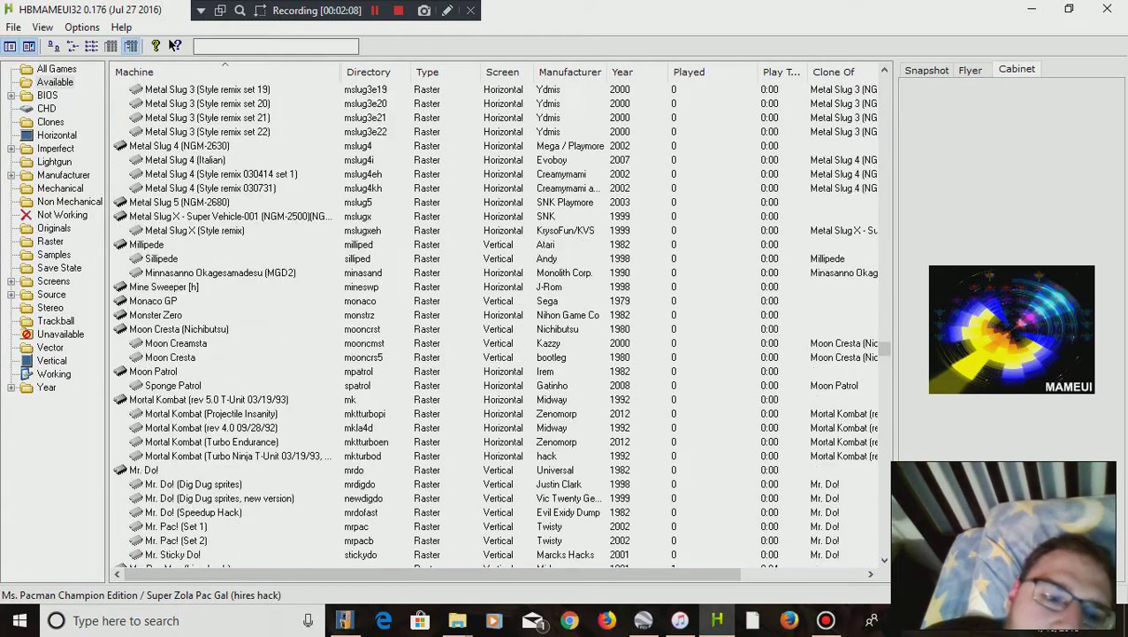
click(82, 28)
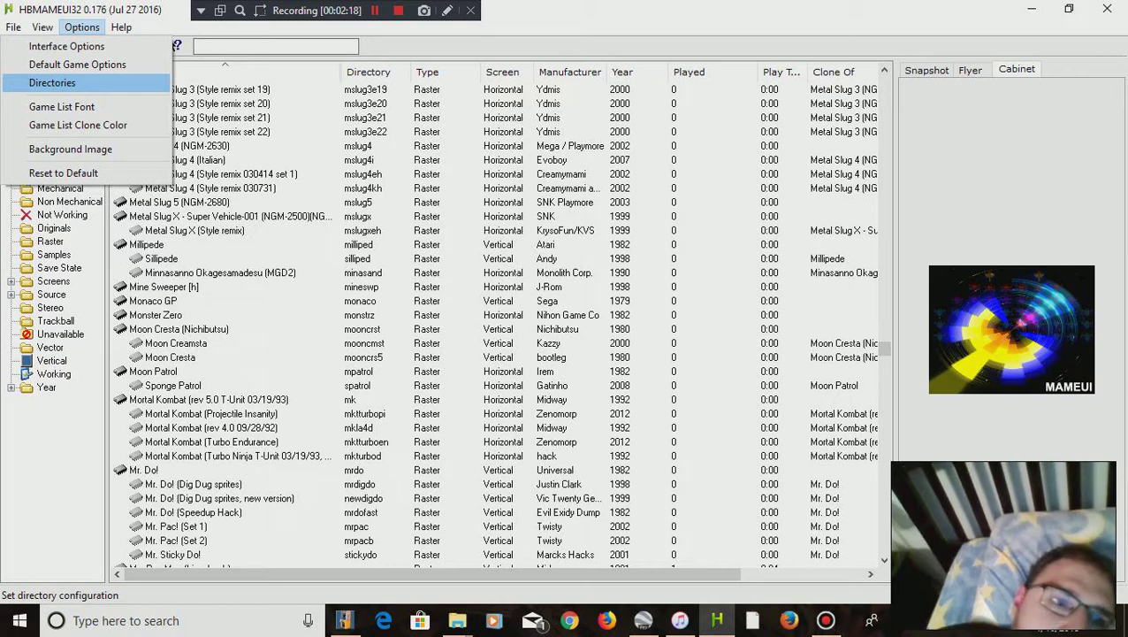
mouse_move(13, 26)
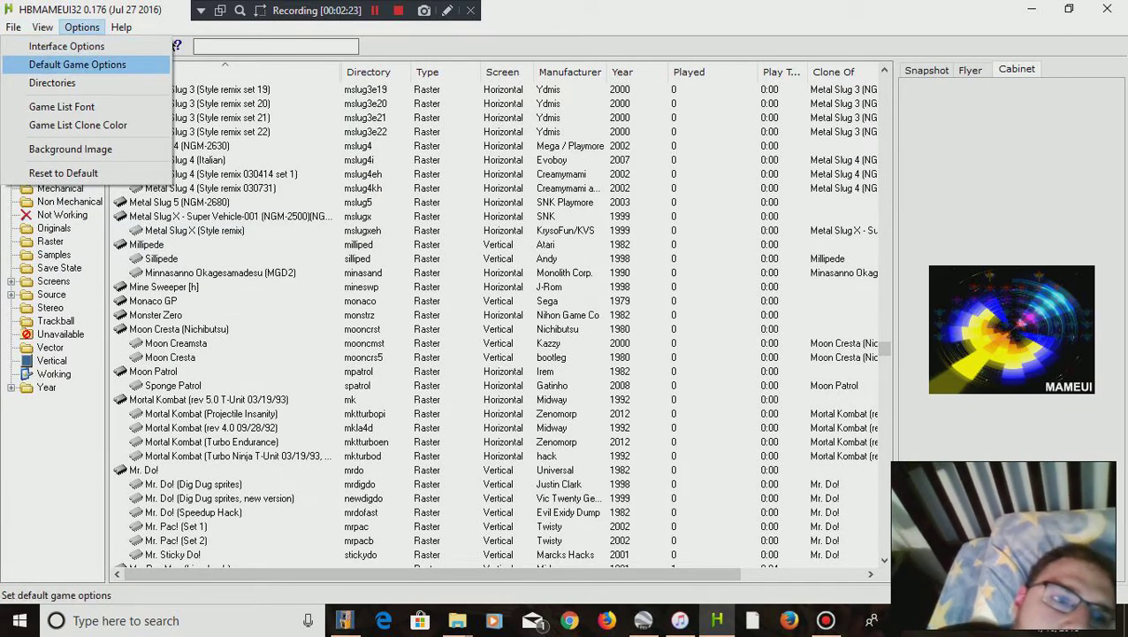
click(52, 82)
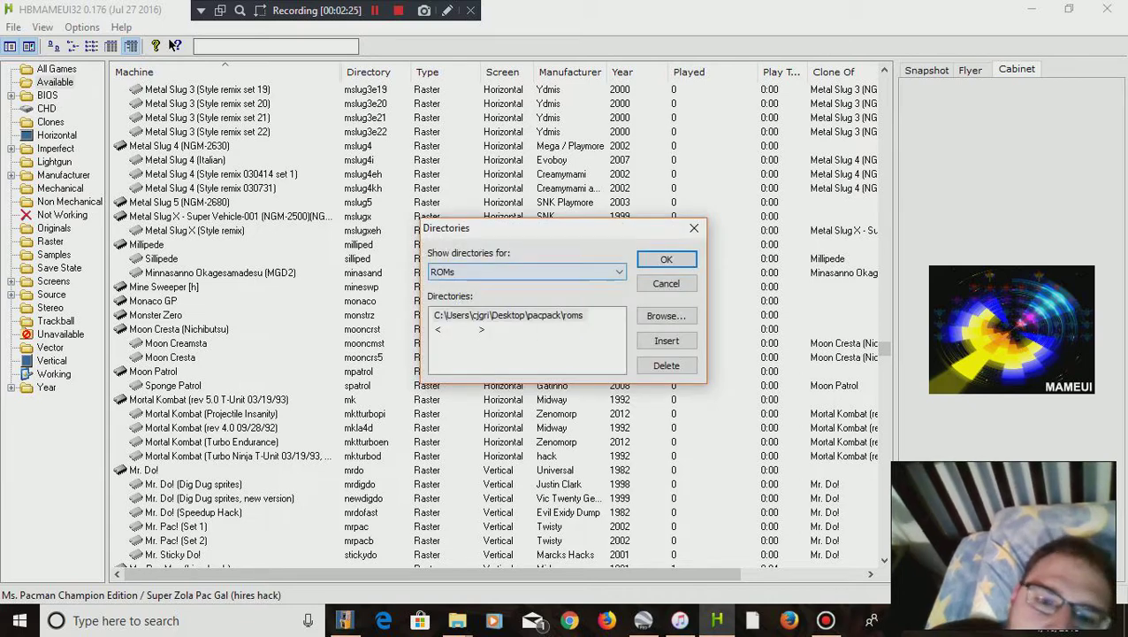
click(526, 271)
click(444, 351)
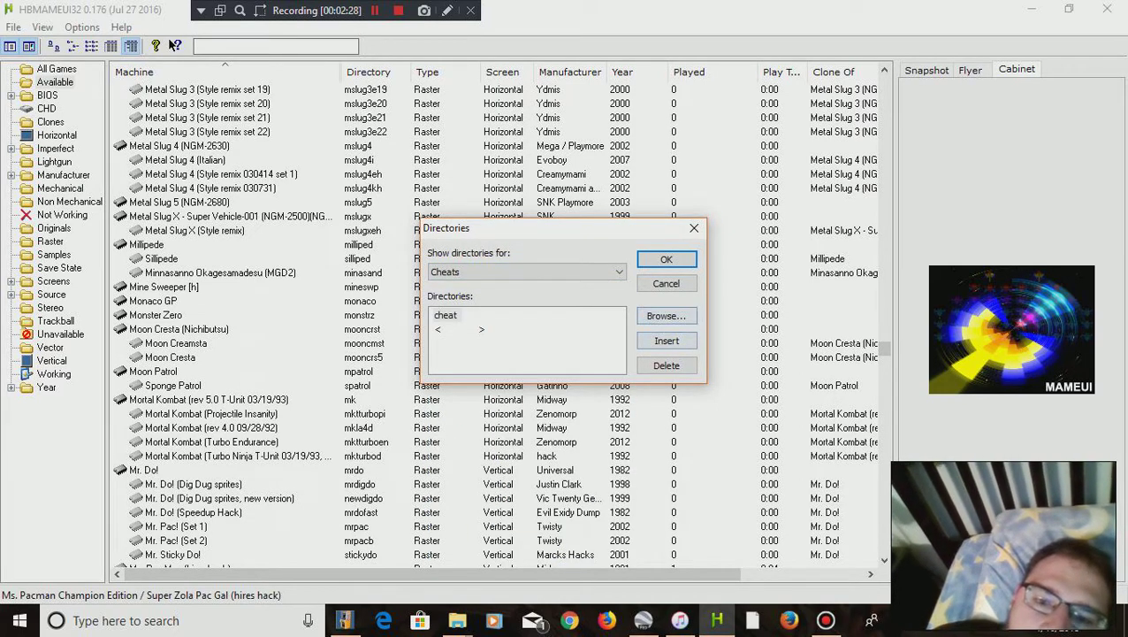
Step: Set the Cheats directory to the cheat0187 folder inside pacpack on the desktop and save the directory settings
click(666, 315)
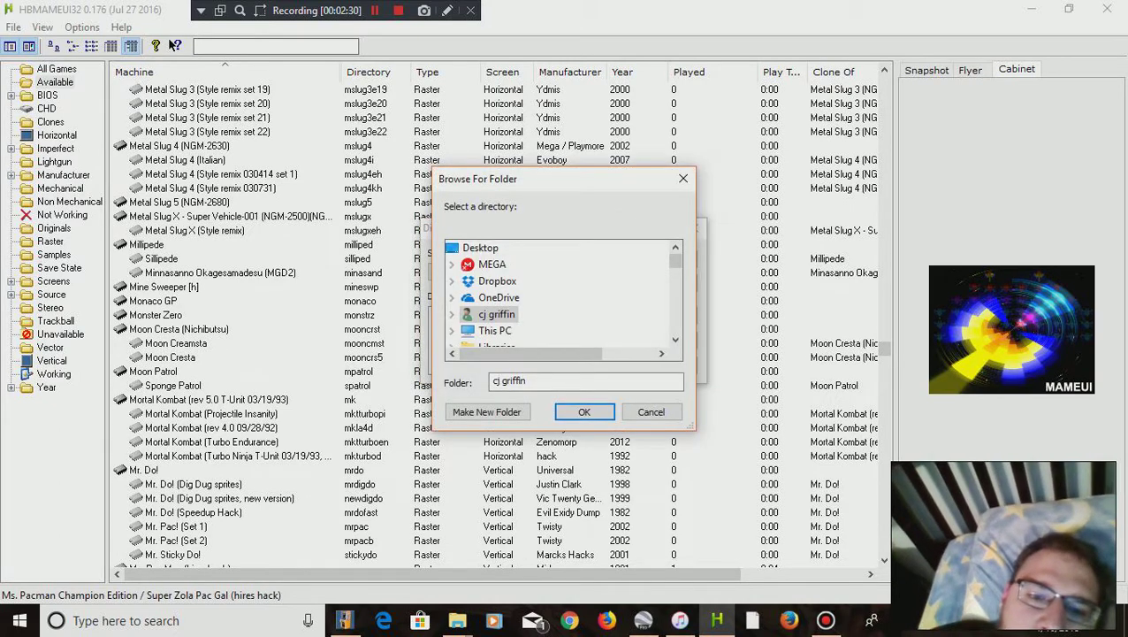
scroll(544, 300, down, 10)
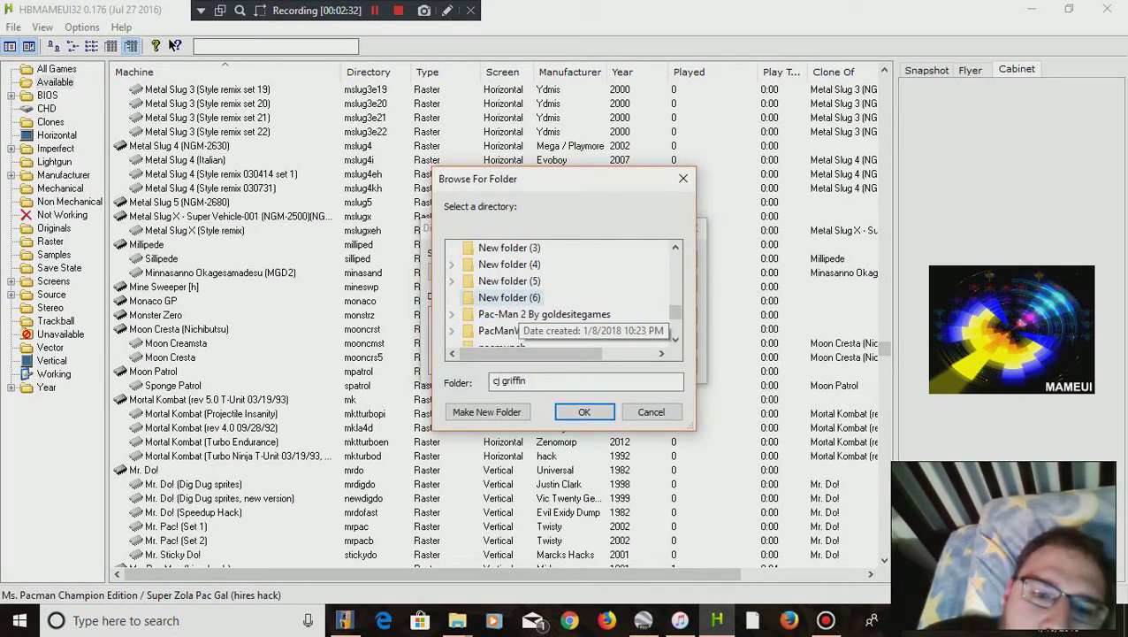
scroll(517, 301, down, 3)
double_click(496, 264)
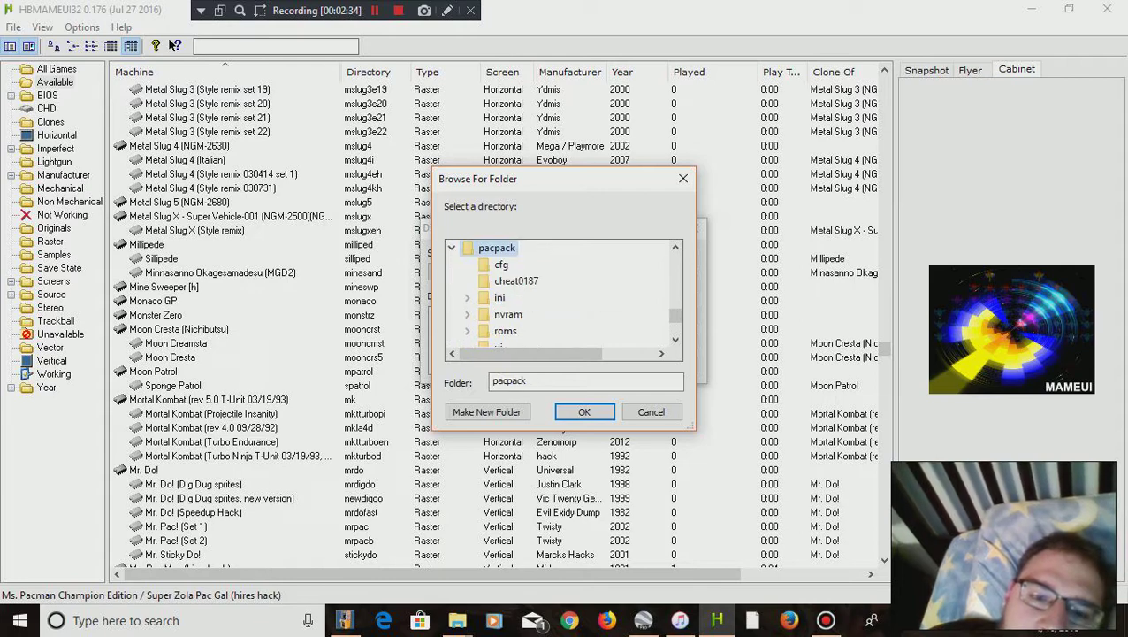
click(516, 281)
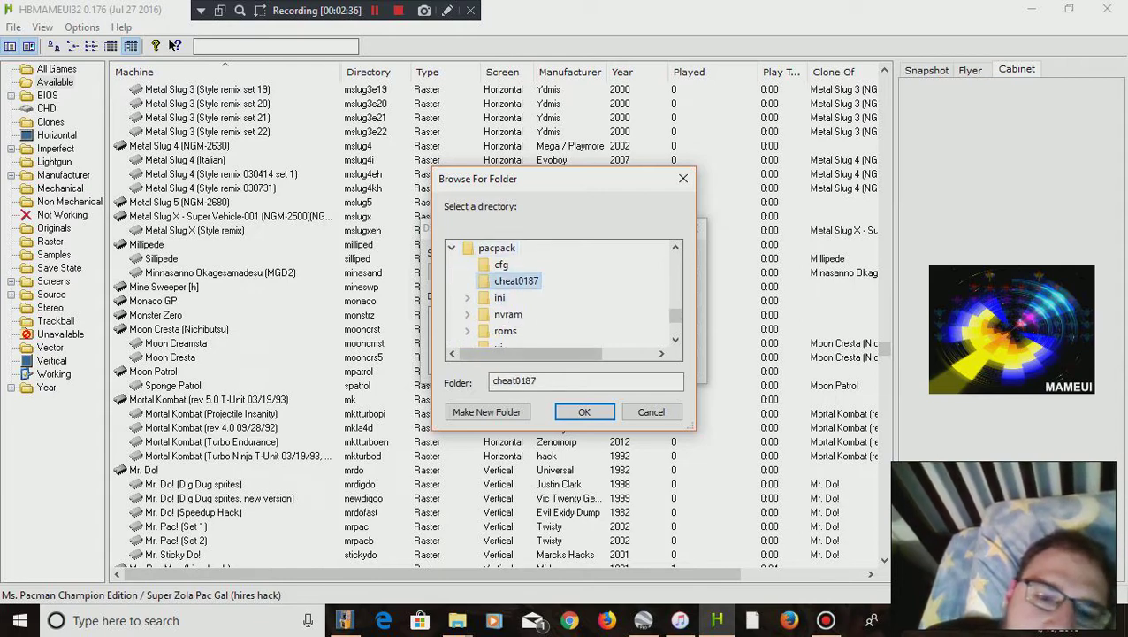
click(584, 412)
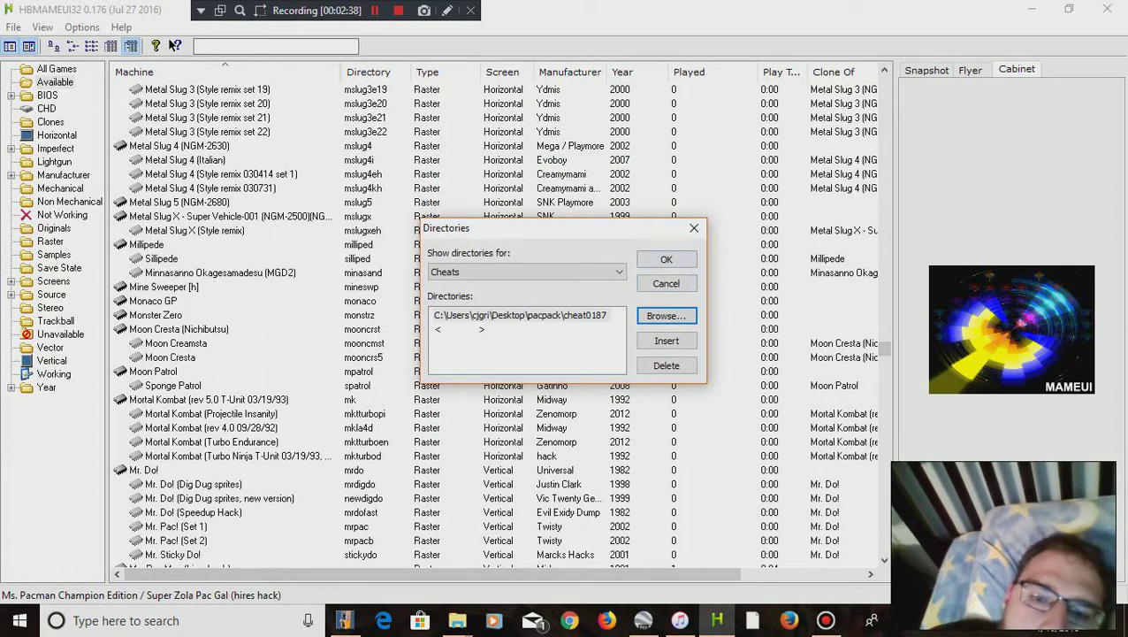
key(Return)
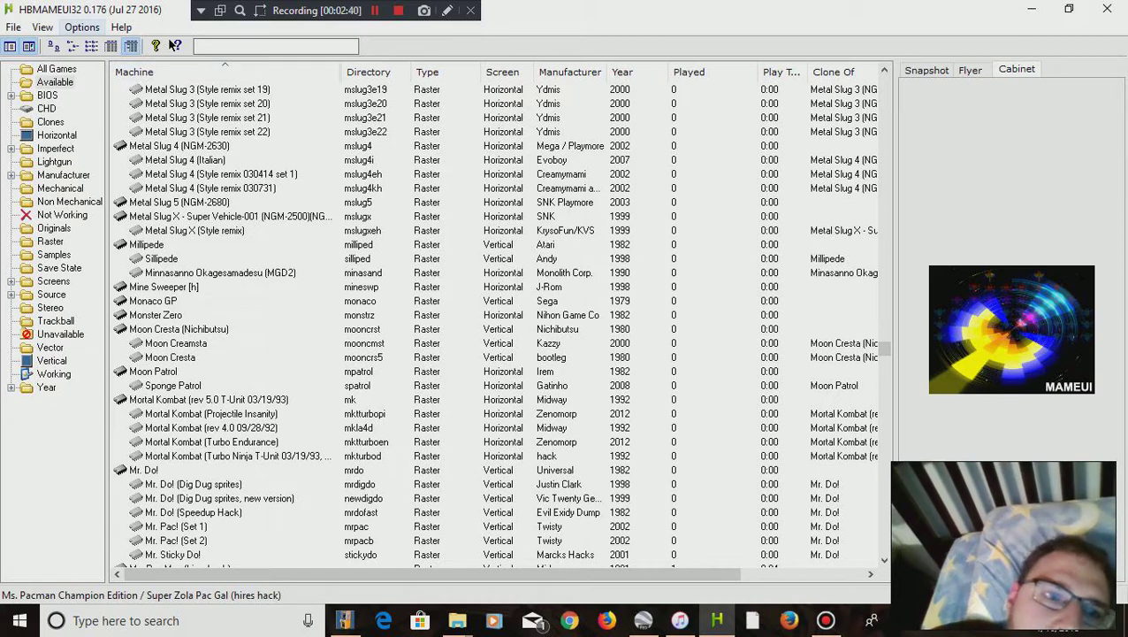
click(81, 27)
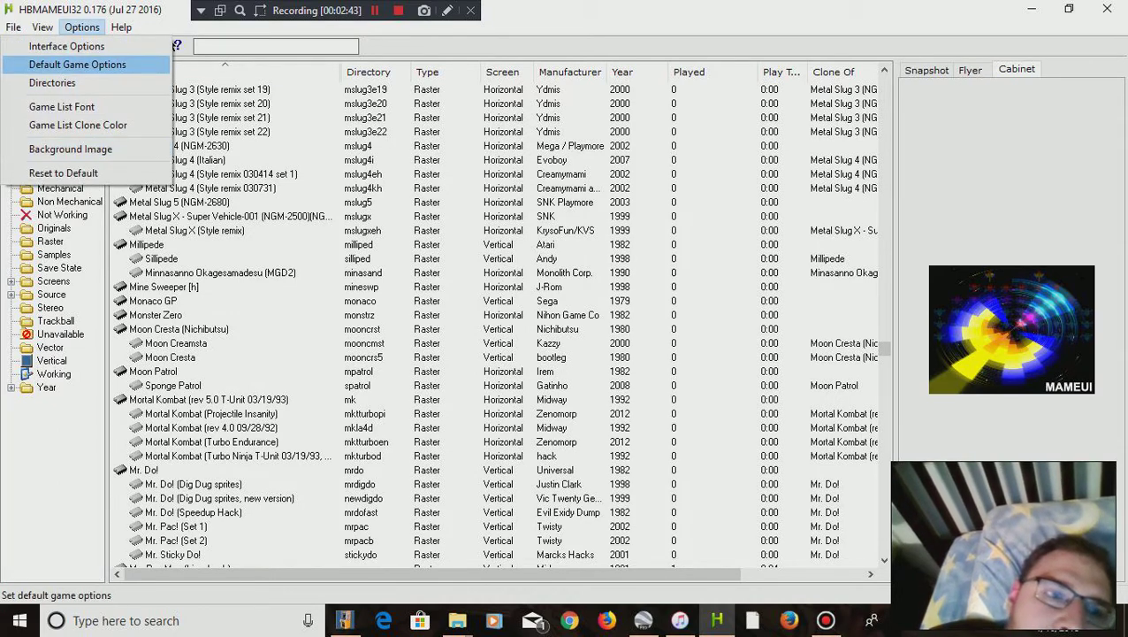
click(166, 46)
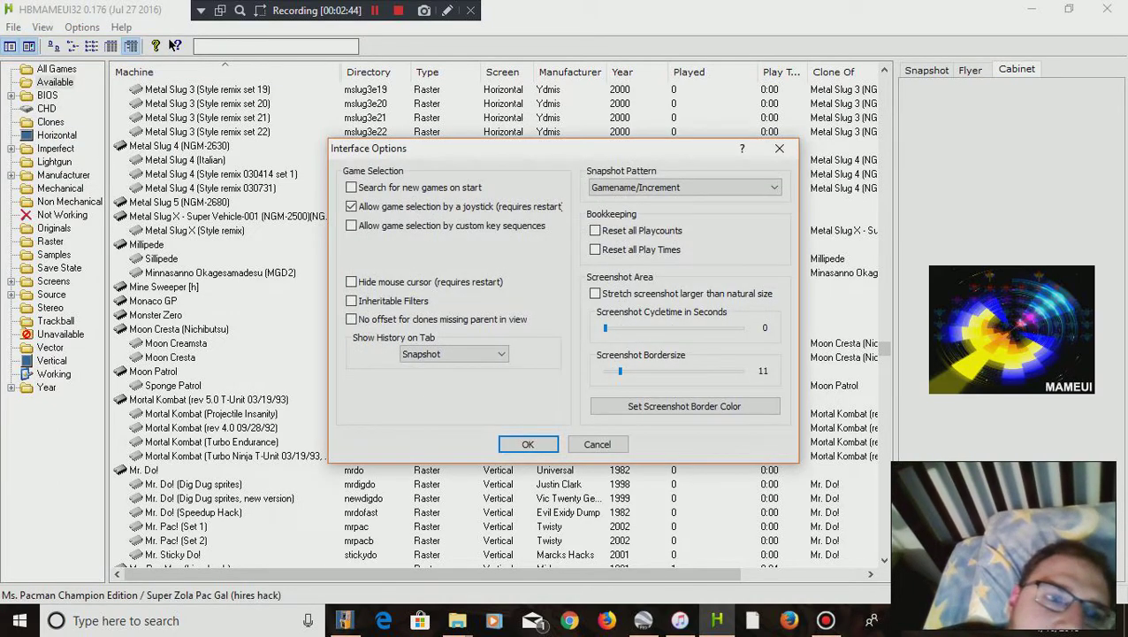
click(779, 148)
Step: Enable cheats and turn off Sleep when possible in the miscellaneous default game options
click(81, 26)
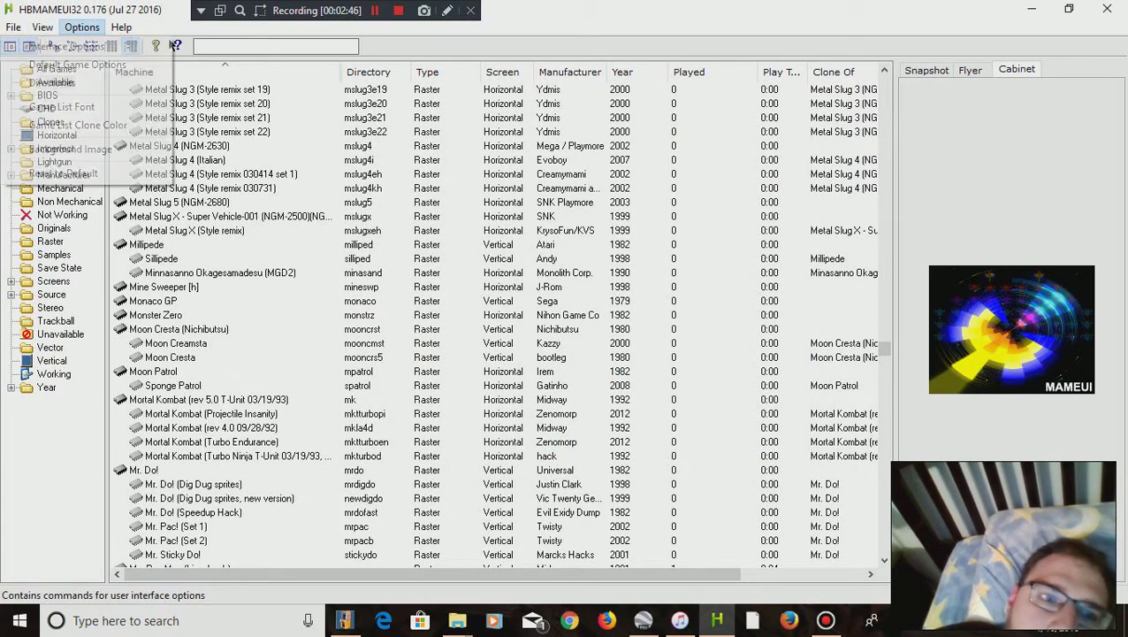
click(77, 64)
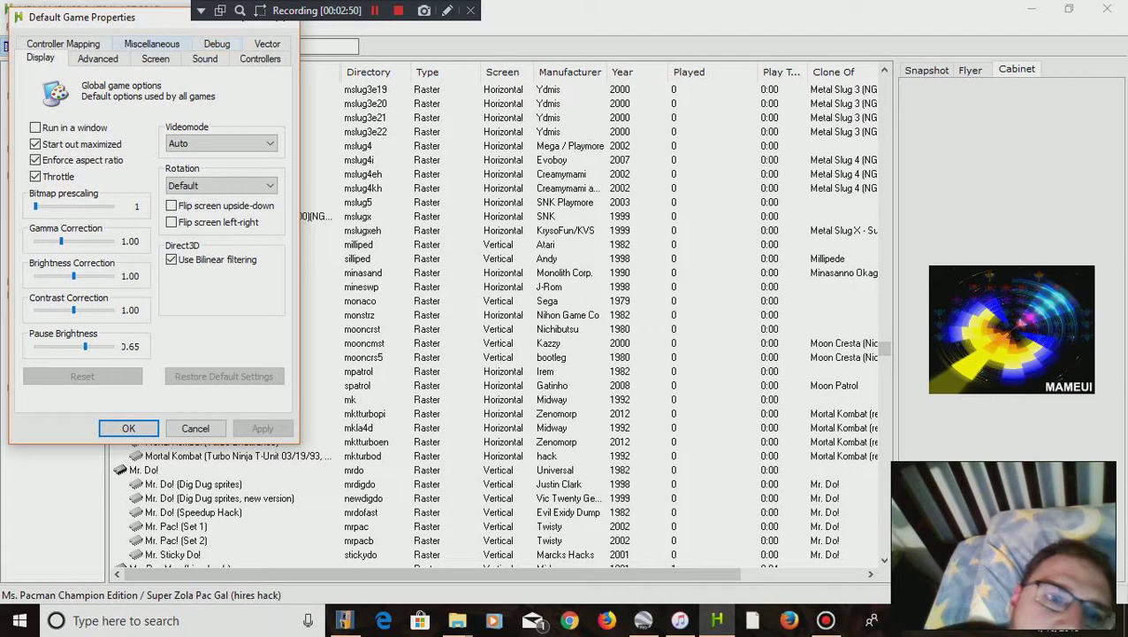
click(151, 43)
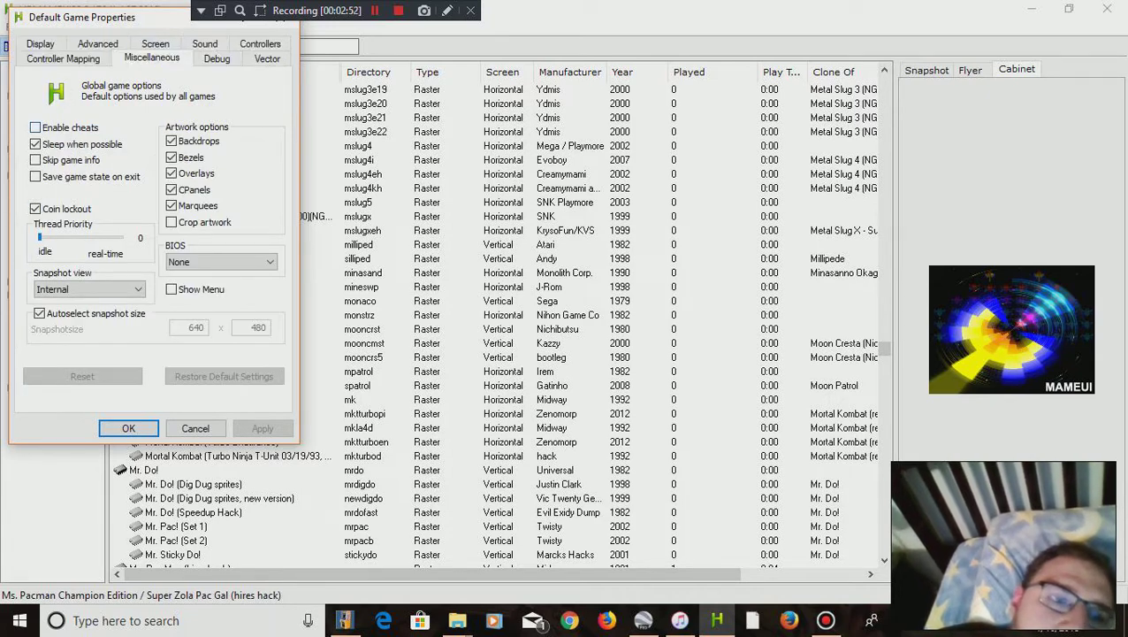
click(35, 128)
click(36, 144)
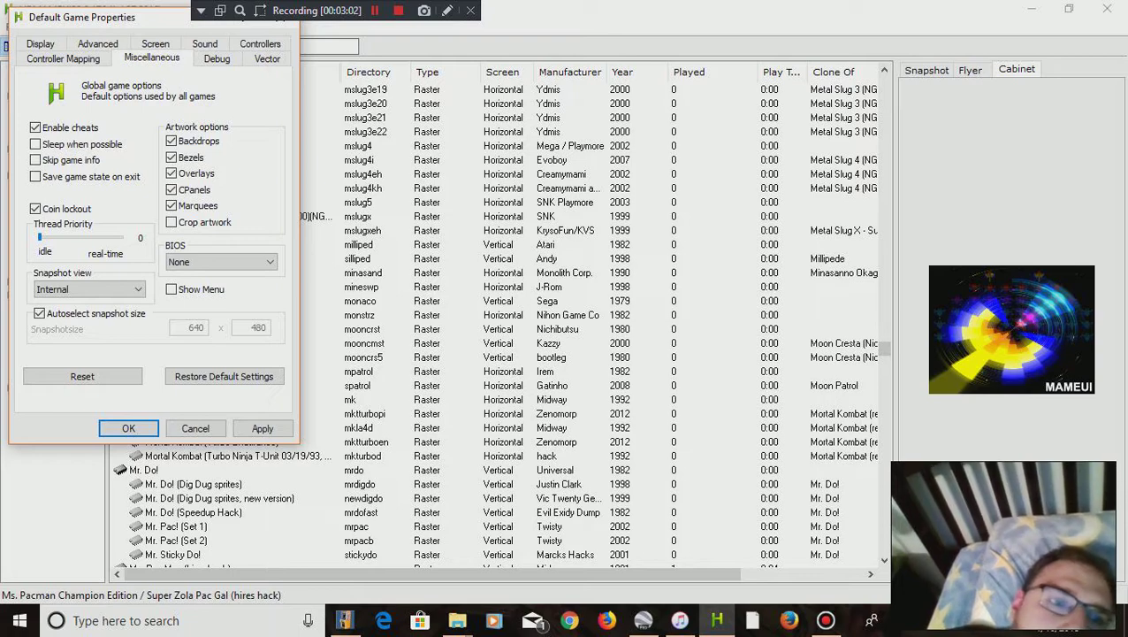
Step: Look through the Advanced, Debug and Vector default game options and save the default game properties
drag(166, 22, 199, 67)
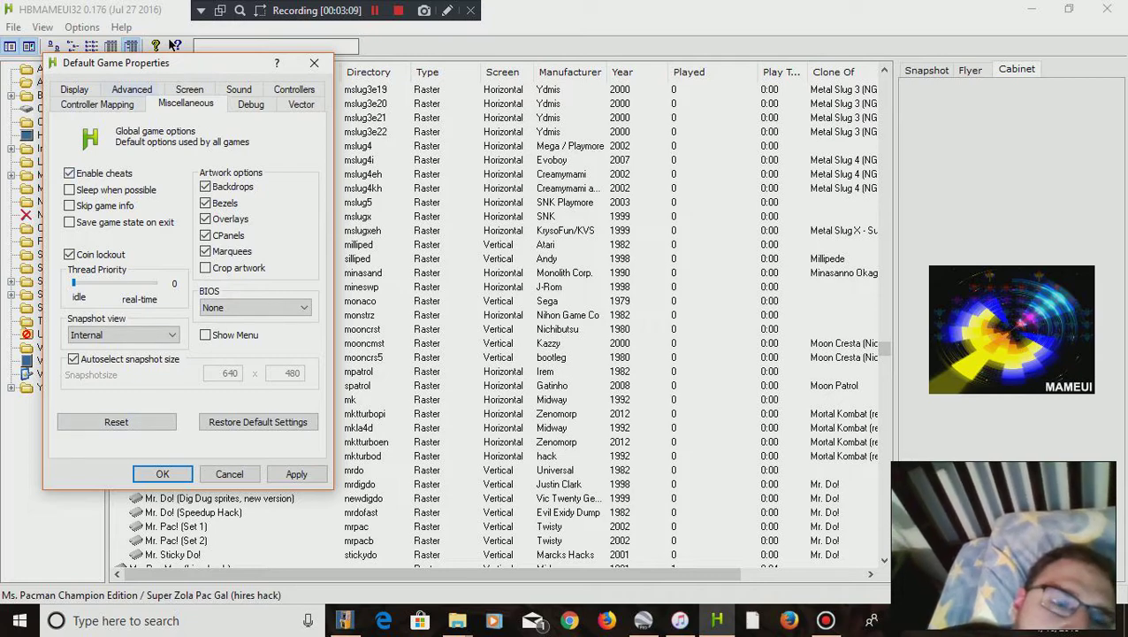
click(131, 89)
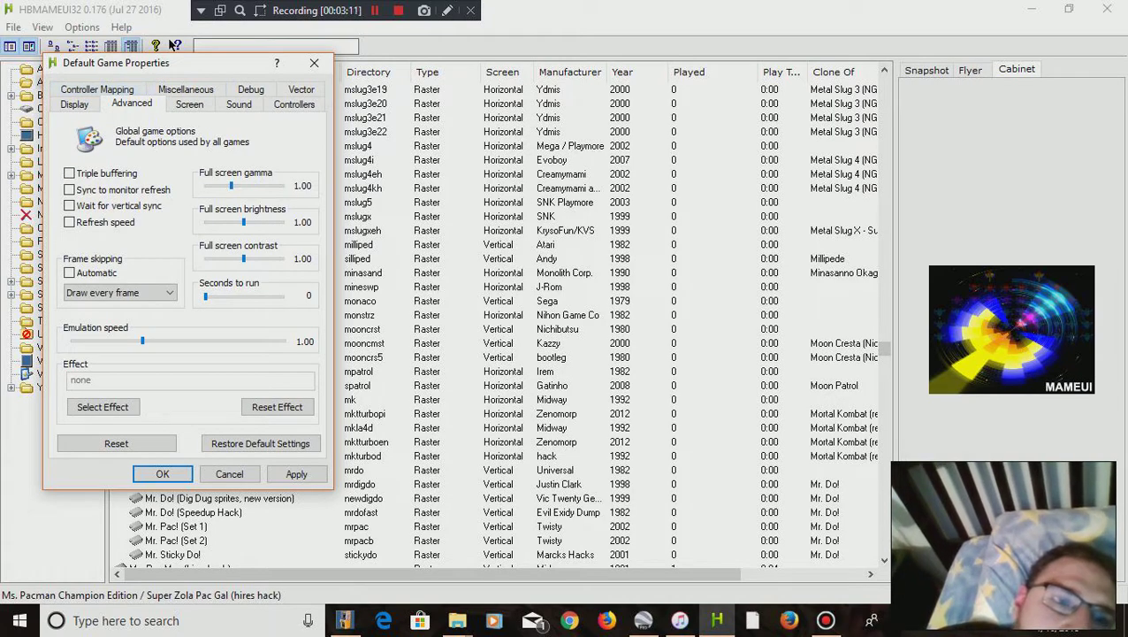
click(250, 90)
click(301, 103)
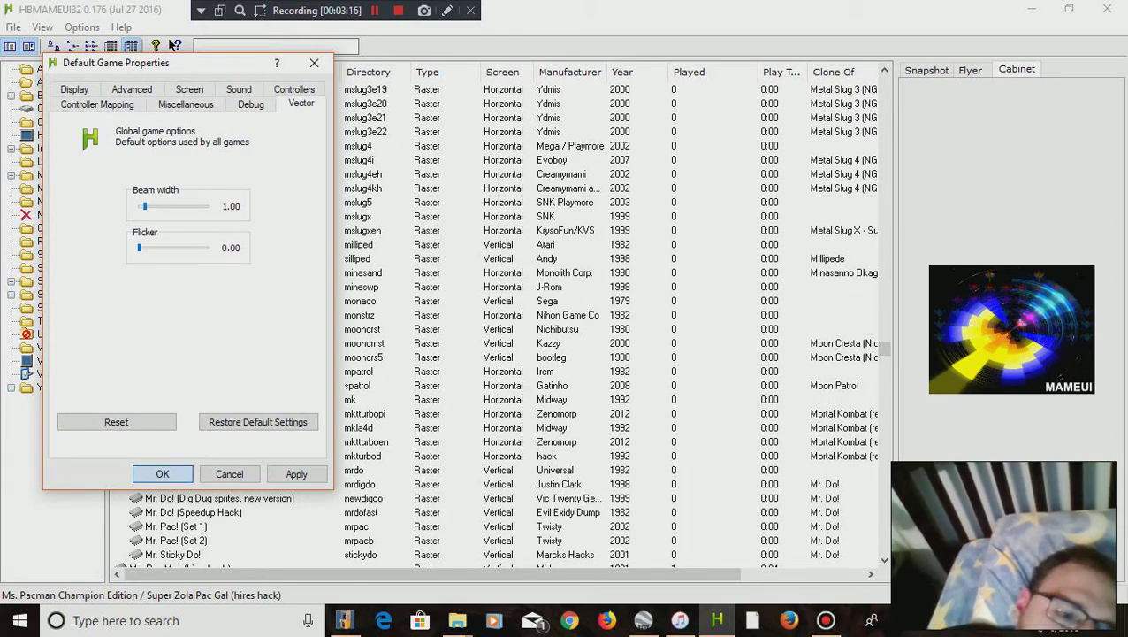
key(Return)
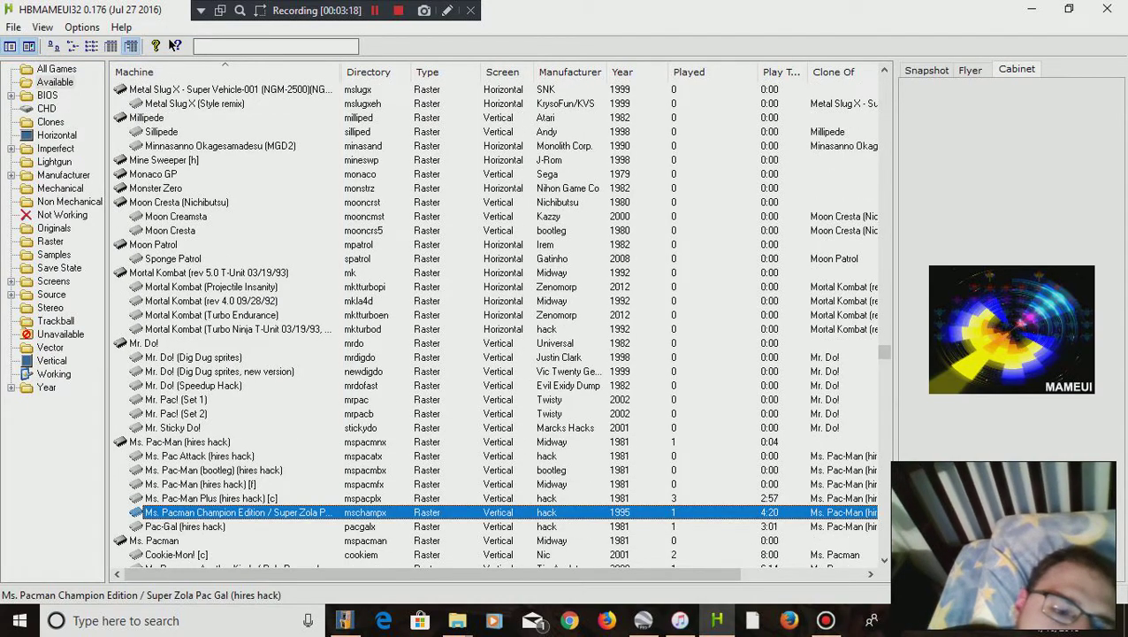
Step: Switch to MAMEUI64 and open its directory configuration
click(345, 620)
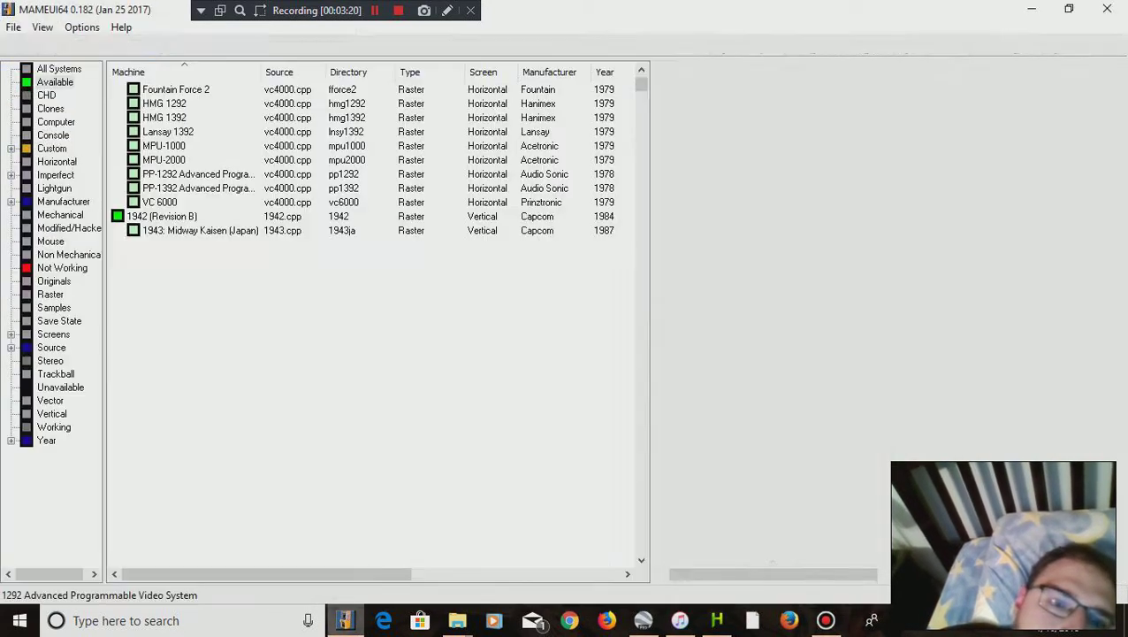
scroll(370, 322, down, 20)
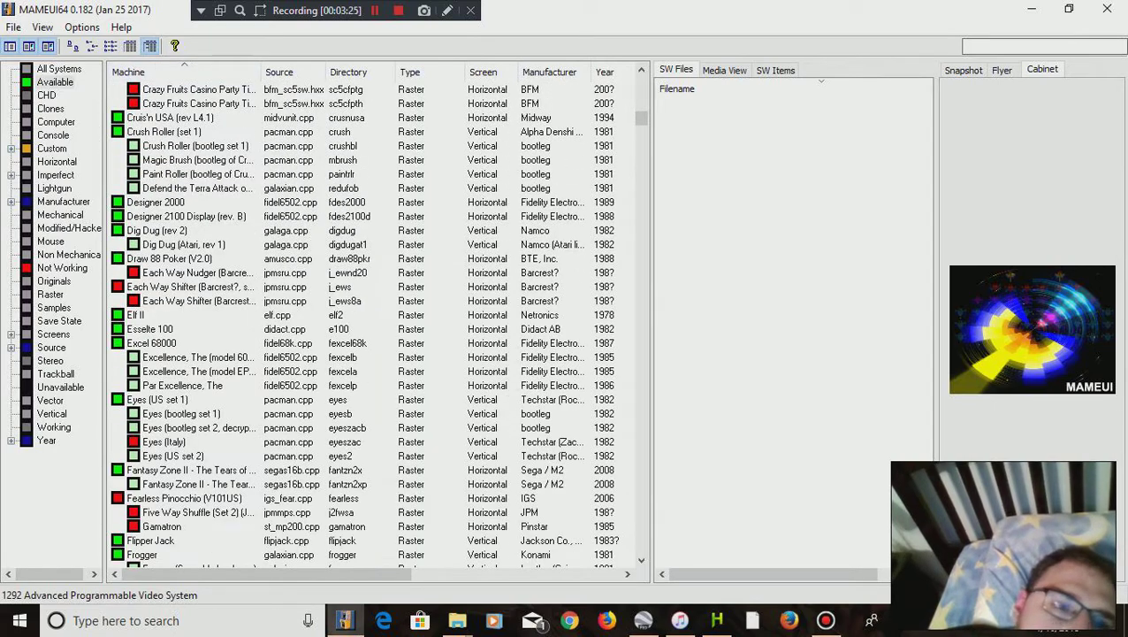
click(81, 27)
click(59, 83)
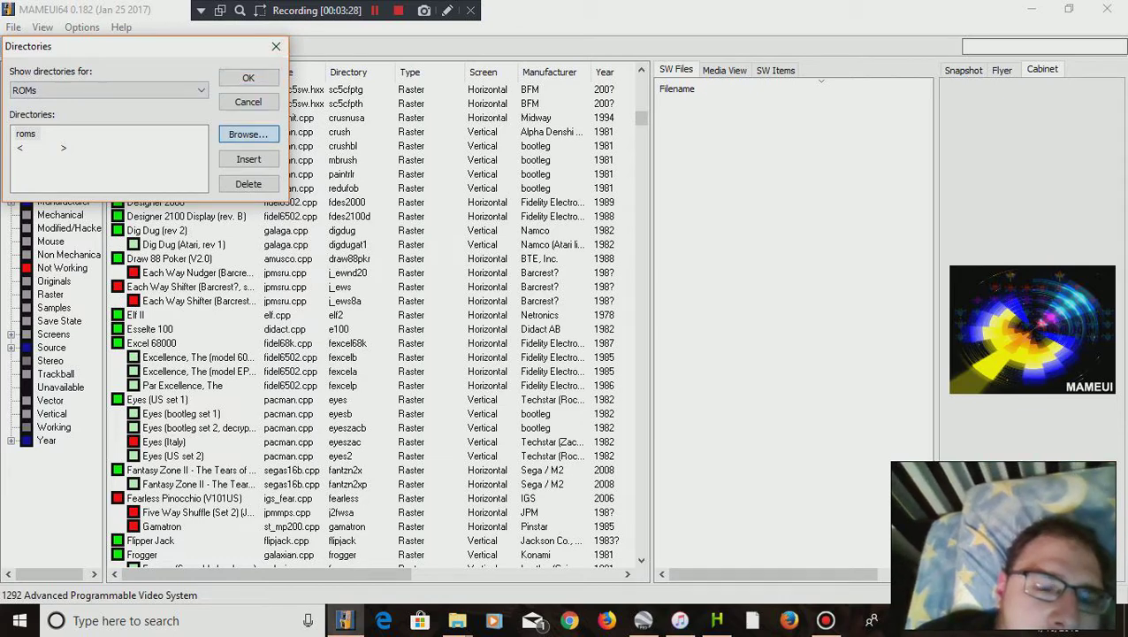
click(248, 133)
scroll(563, 297, down, 5)
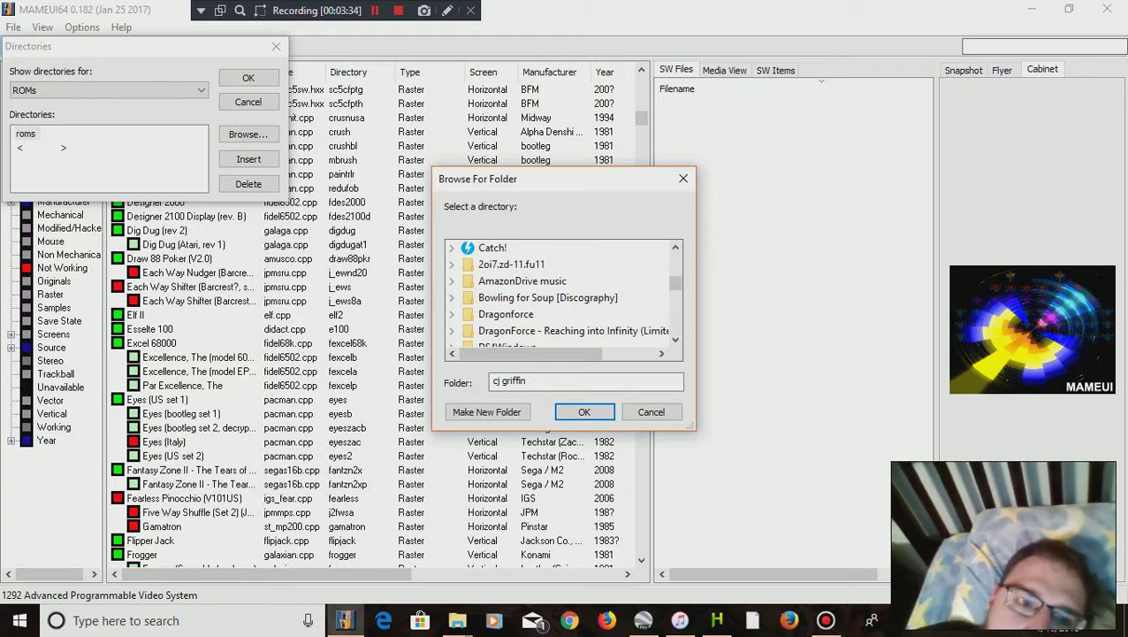
click(682, 178)
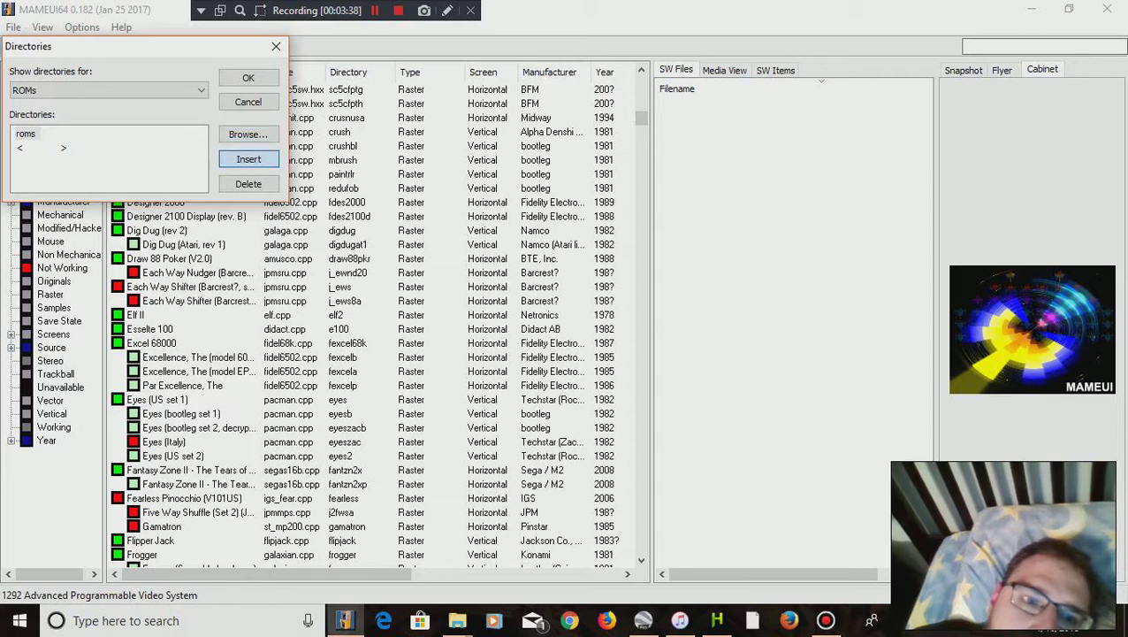
Step: Insert the cheat0156 folder inside Mameui64 on the desktop as an additional ROMs directory
key(Return)
scroll(548, 297, down, 11)
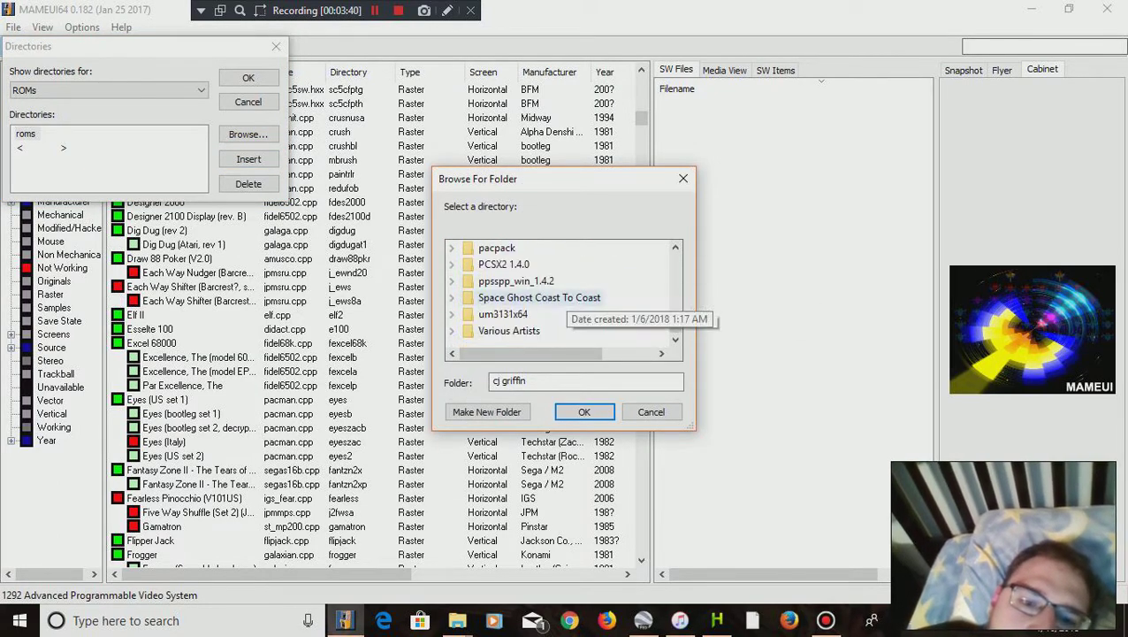
scroll(549, 297, up, 5)
scroll(557, 310, up, 3)
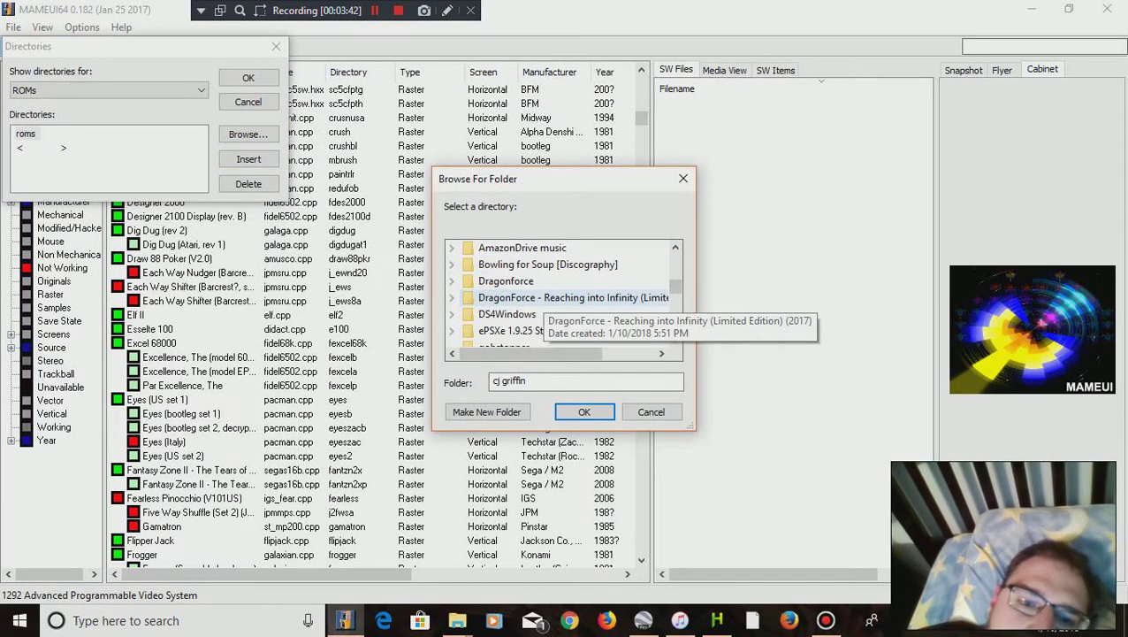
scroll(557, 310, down, 5)
scroll(563, 301, up, 2)
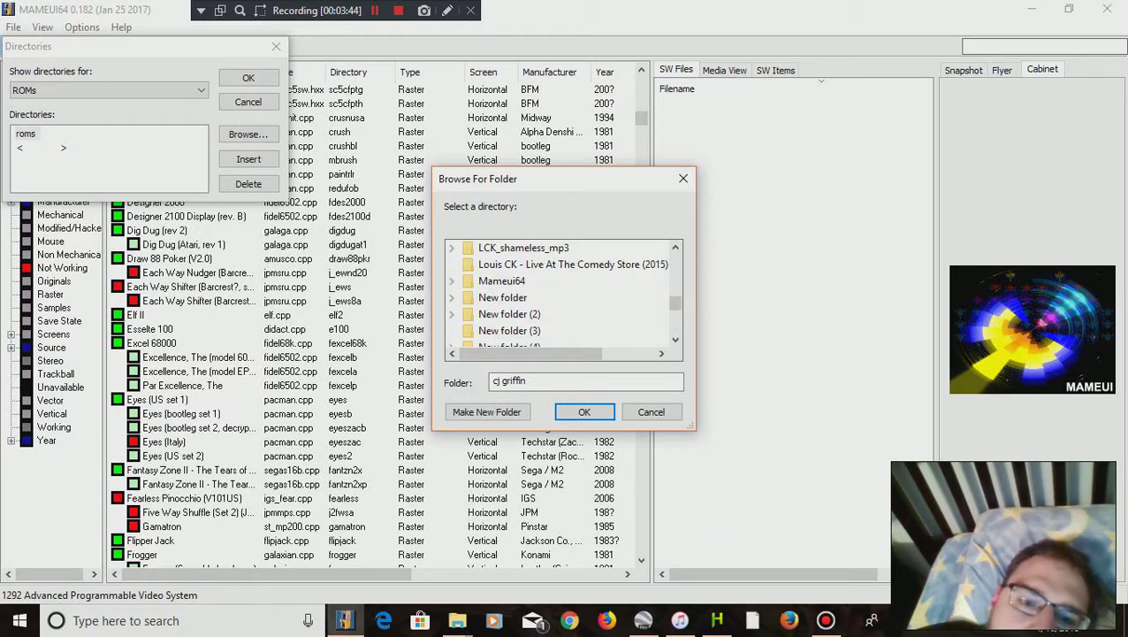
click(502, 280)
scroll(522, 292, up, 1)
scroll(522, 301, down, 3)
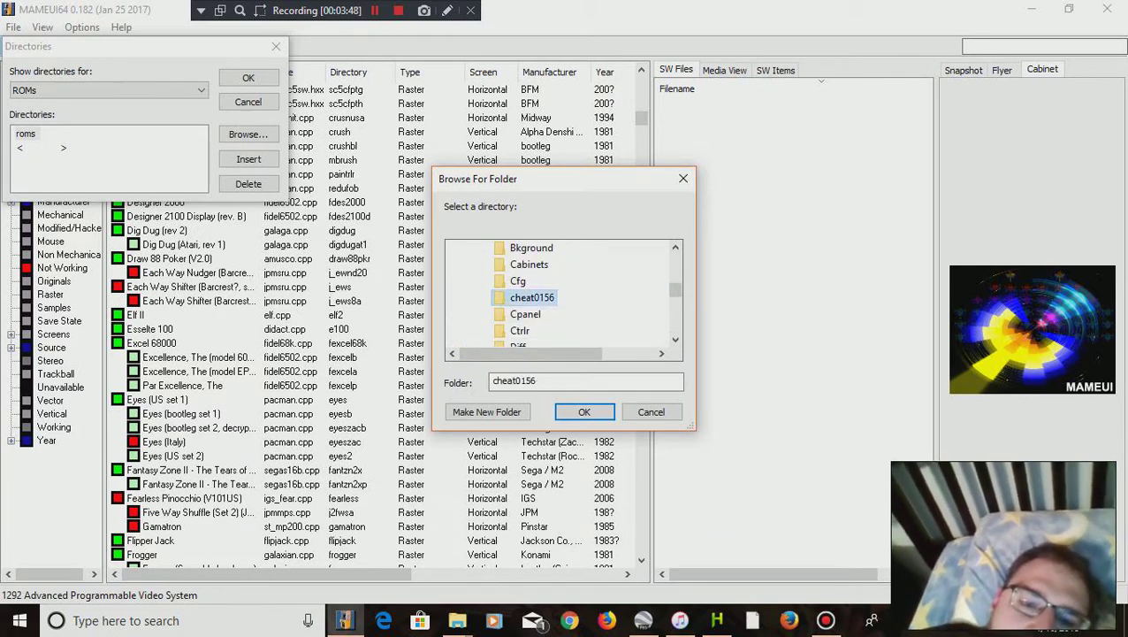
scroll(566, 300, down, 3)
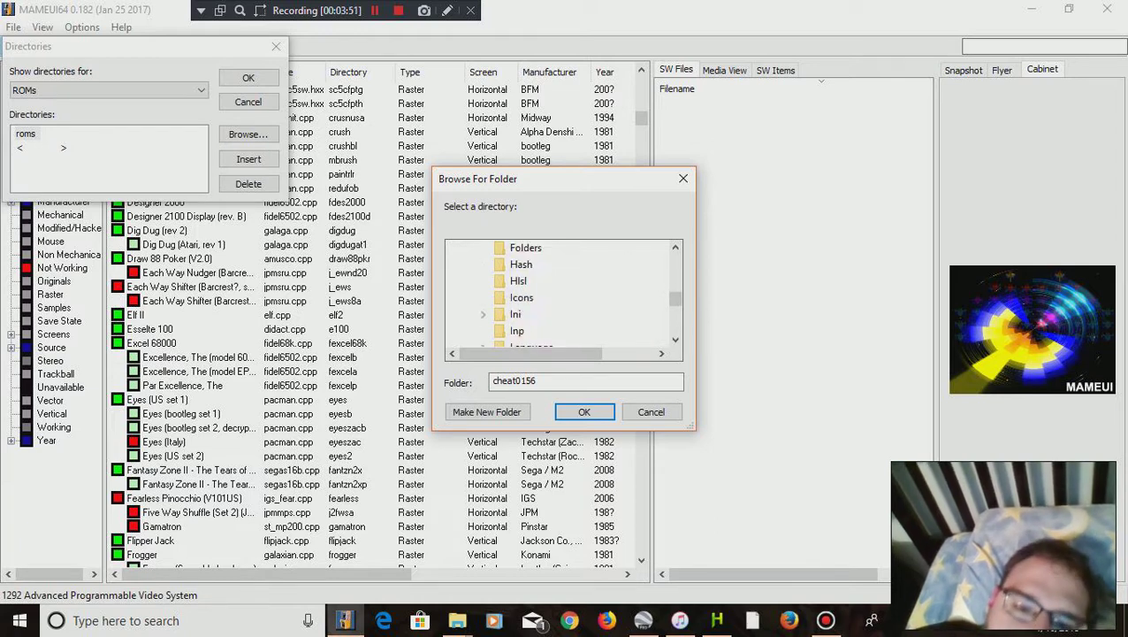
scroll(566, 301, up, 2)
click(585, 411)
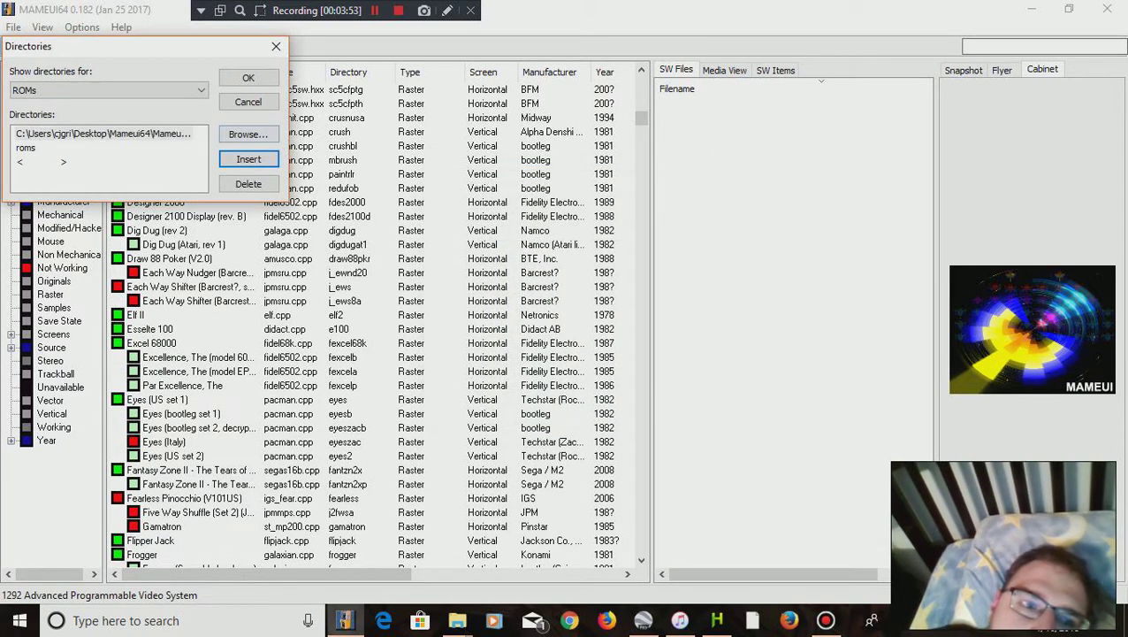
Step: Delete the newly inserted Mameui64 path from the ROMs directories
click(109, 178)
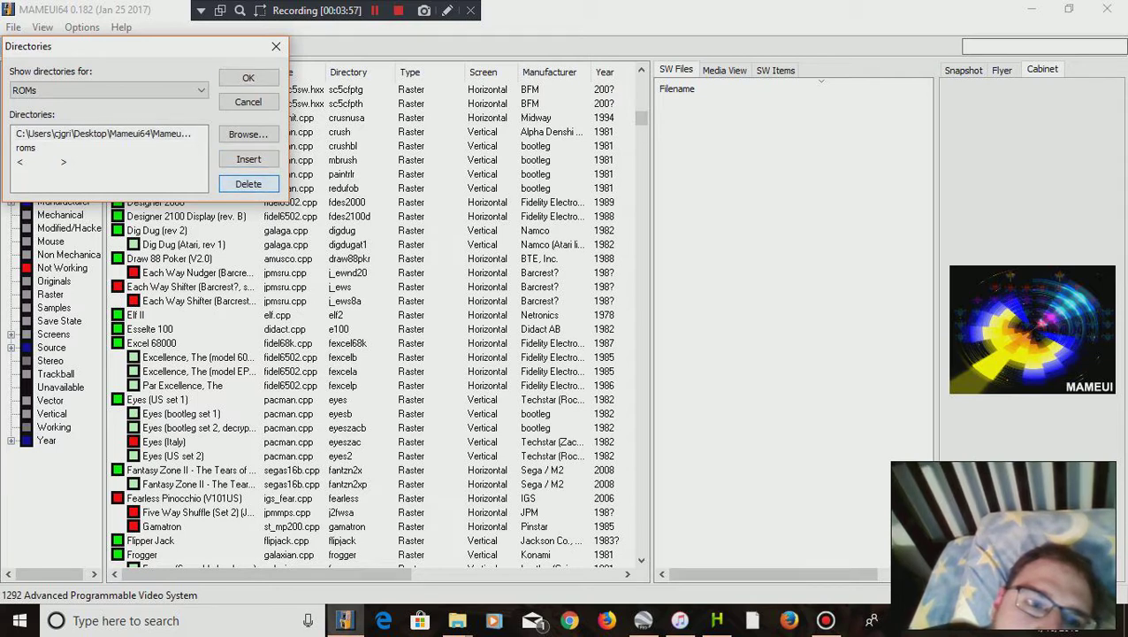
click(104, 133)
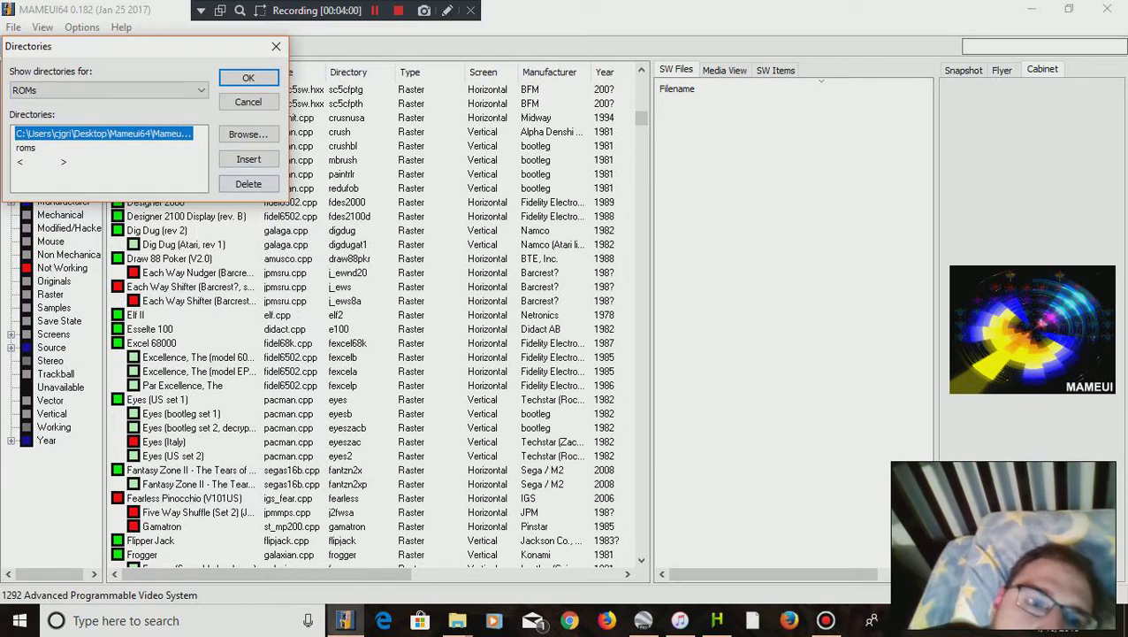
click(248, 183)
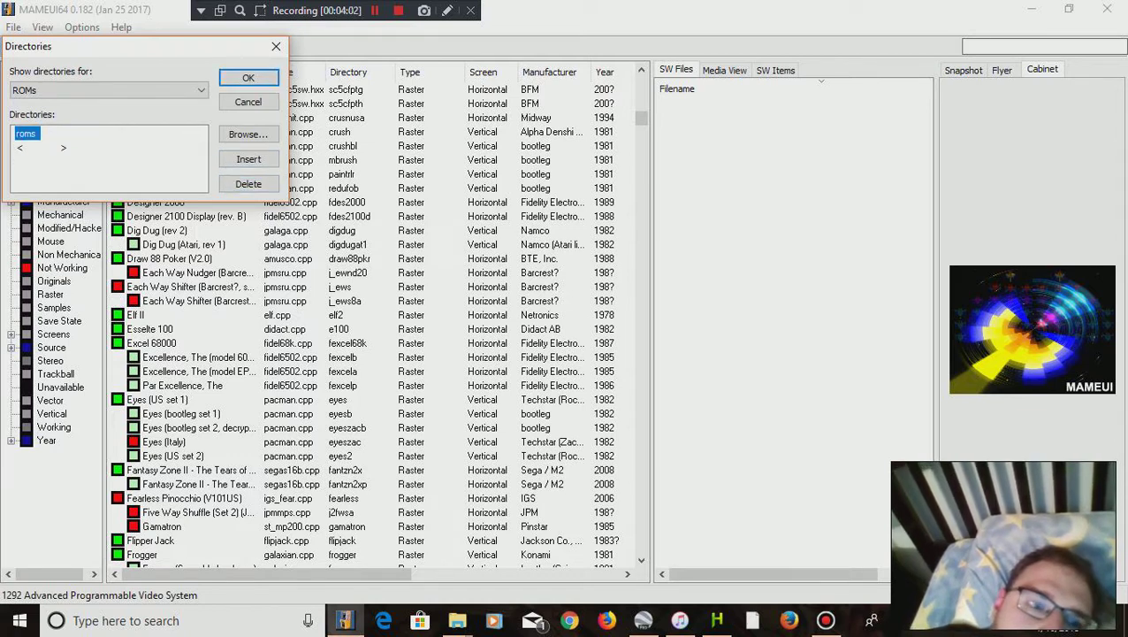
Step: Insert the cheat0187 folder inside pacpack on the desktop as an additional Cheats directory
click(109, 89)
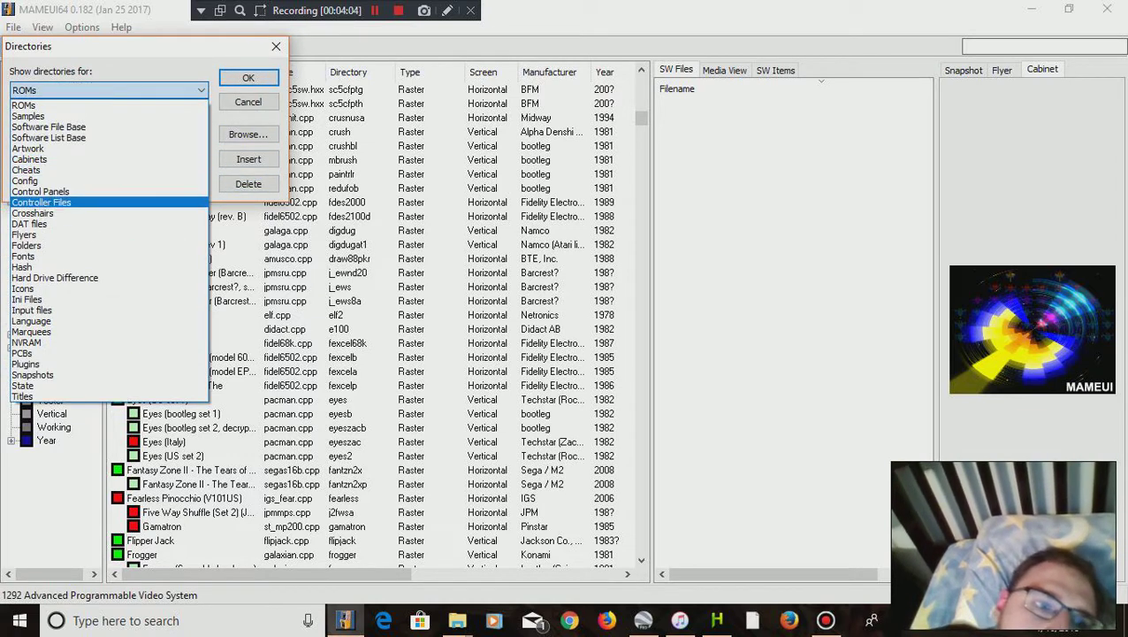
click(27, 169)
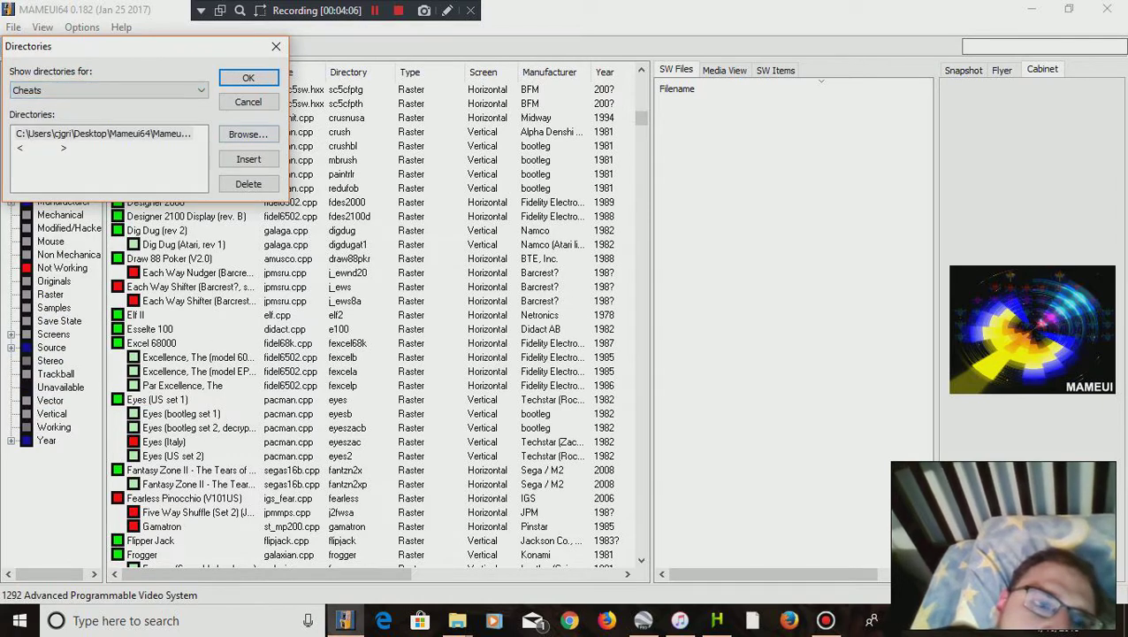
key(Return)
scroll(522, 301, down, 10)
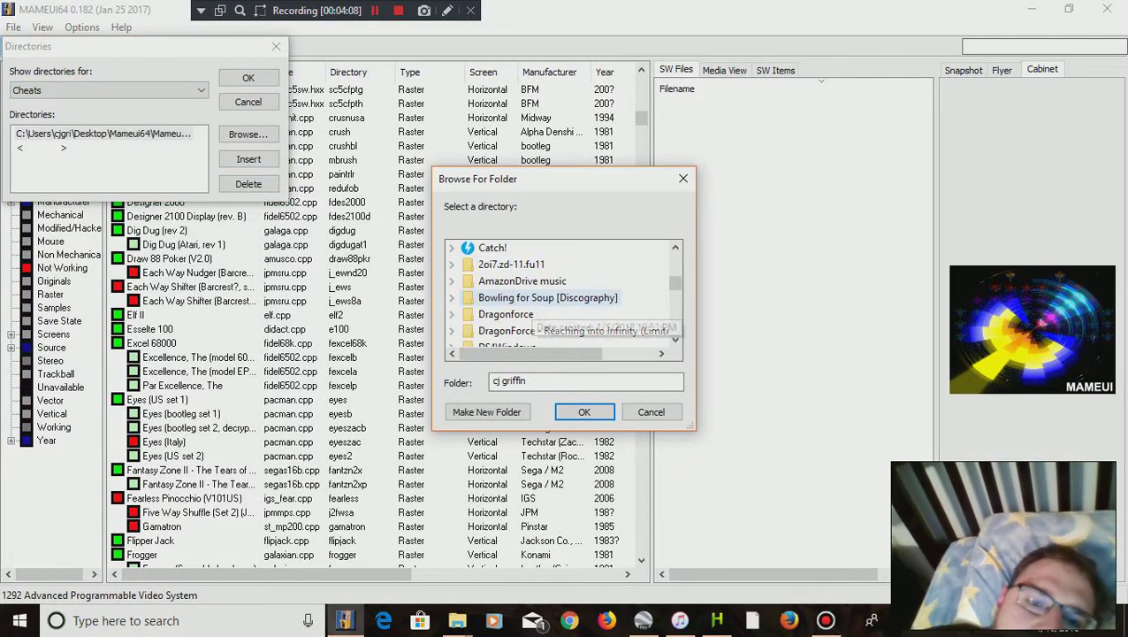
scroll(521, 309, down, 5)
scroll(522, 309, up, 6)
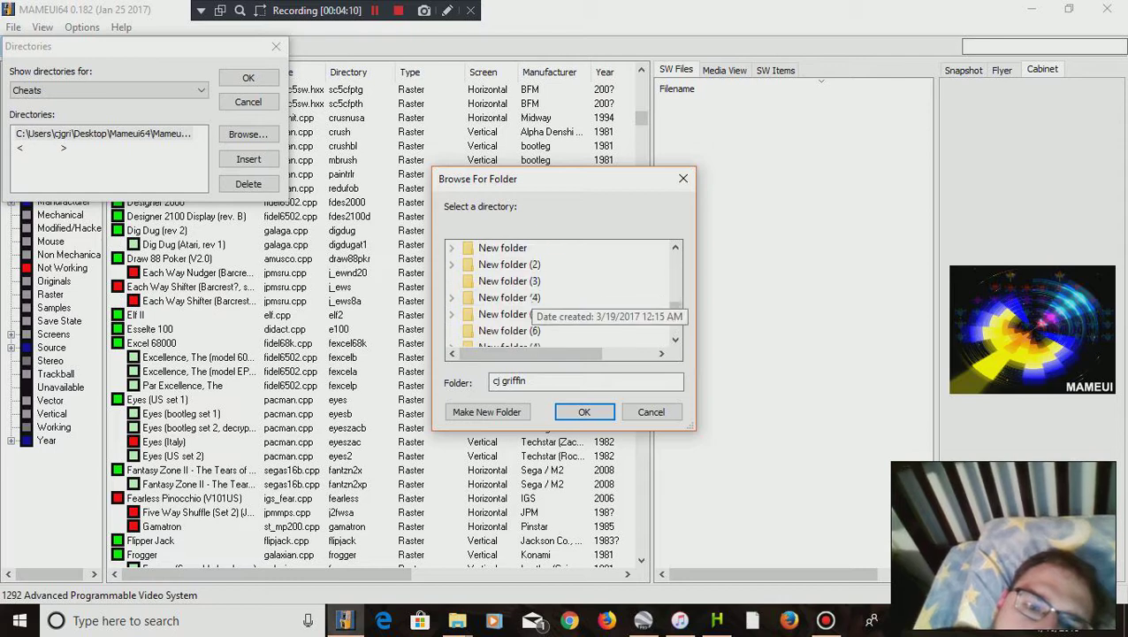
scroll(517, 315, down, 2)
scroll(518, 319, down, 2)
double_click(495, 249)
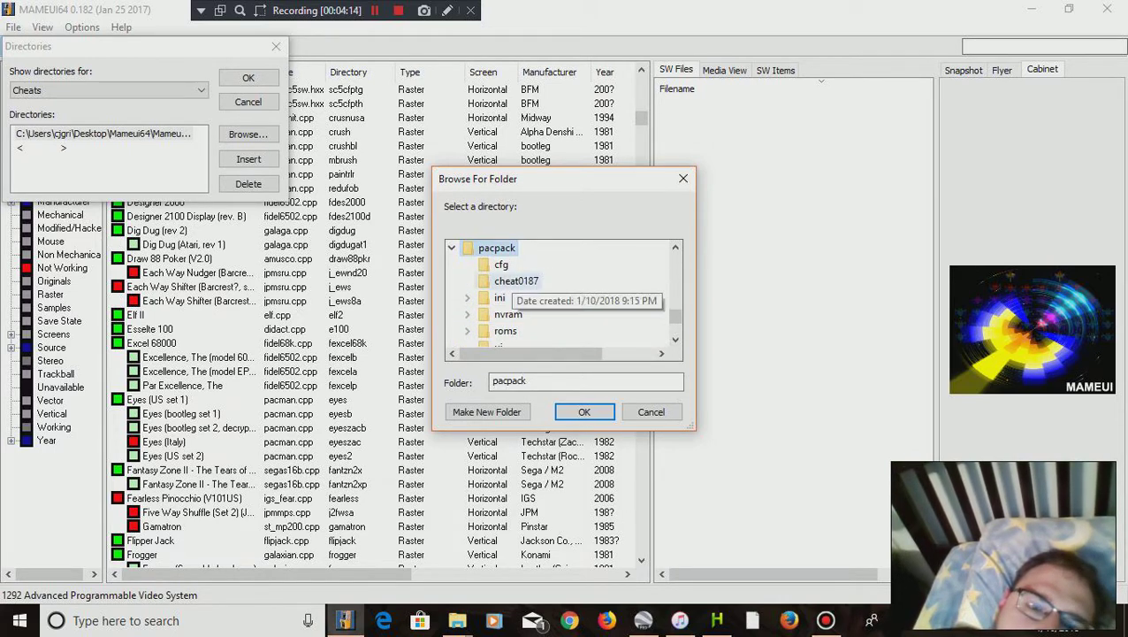
click(516, 281)
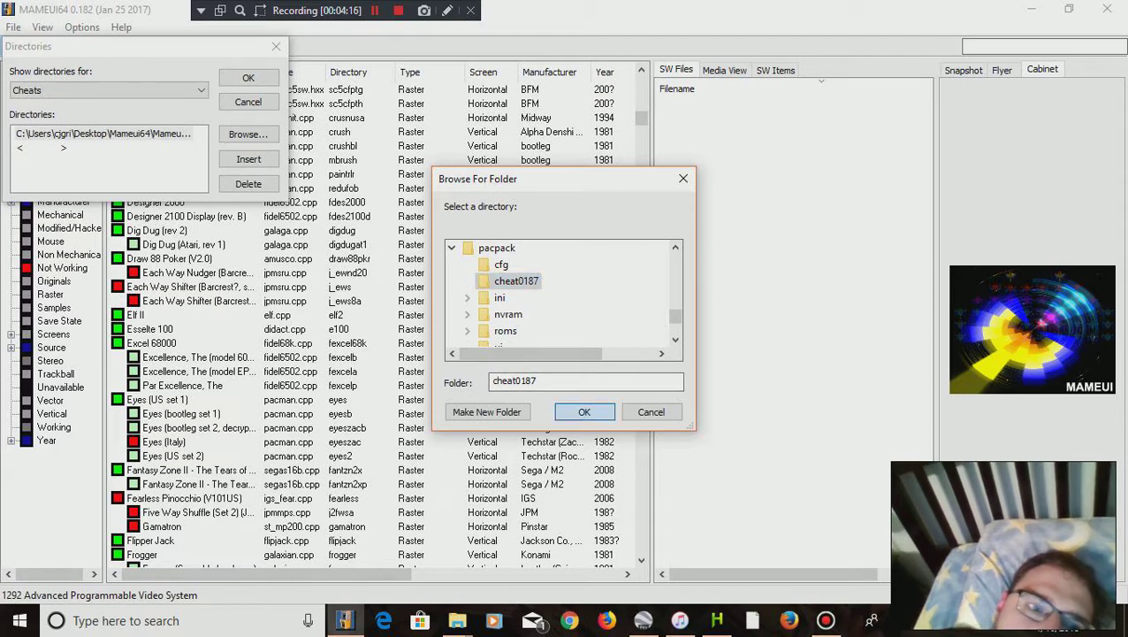
key(Return)
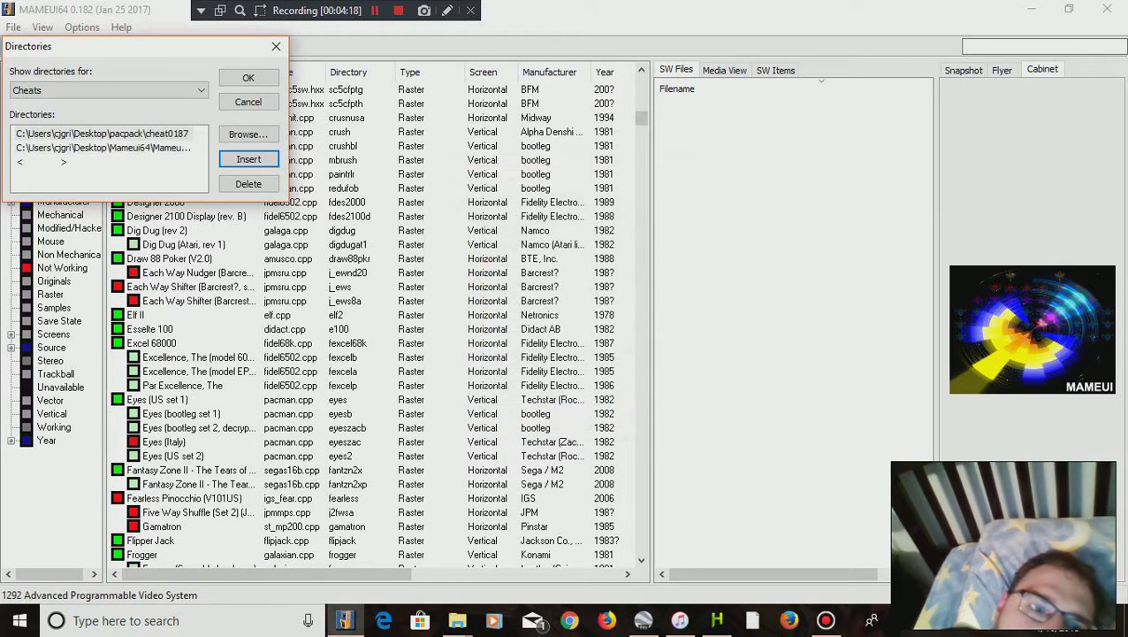
Step: Save the changed directory configuration in MAMEUI64
click(103, 148)
click(102, 133)
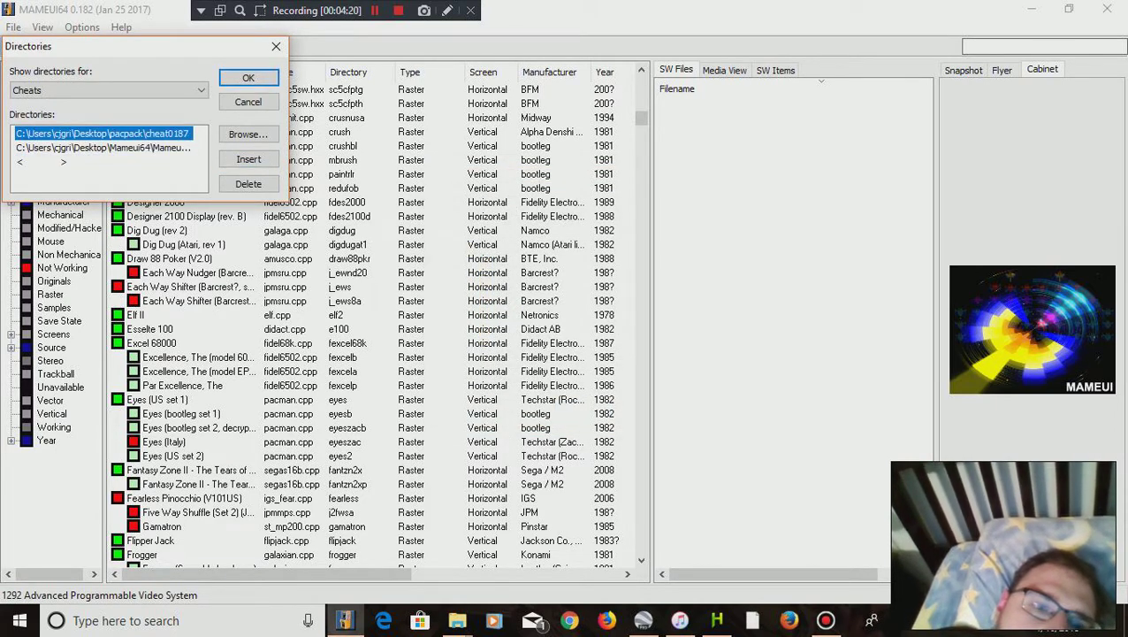
click(103, 147)
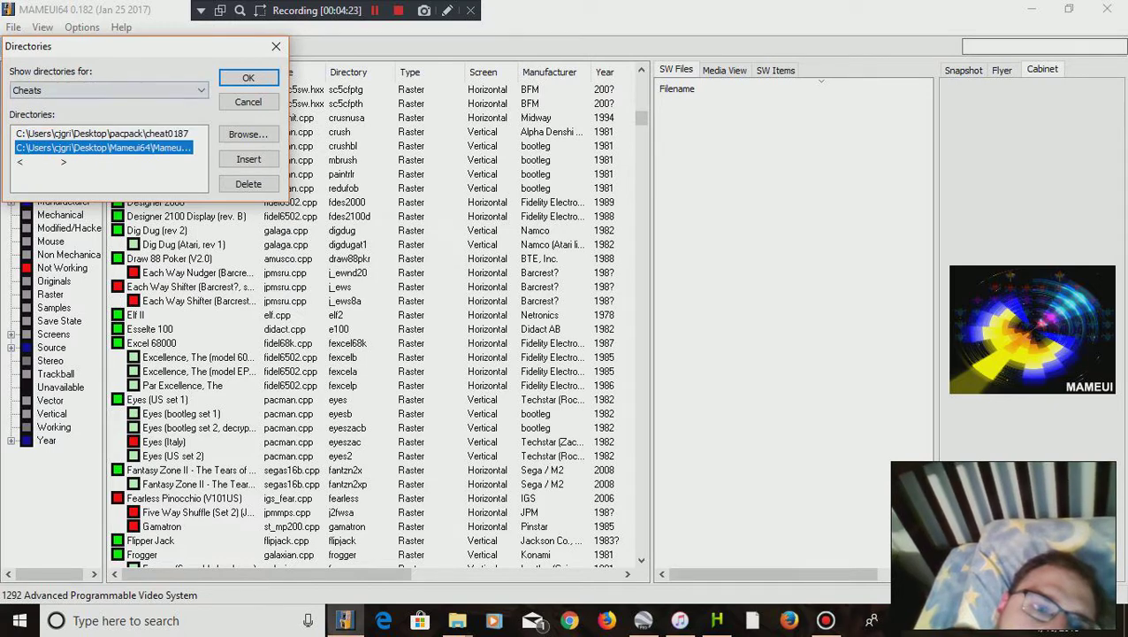
key(Return)
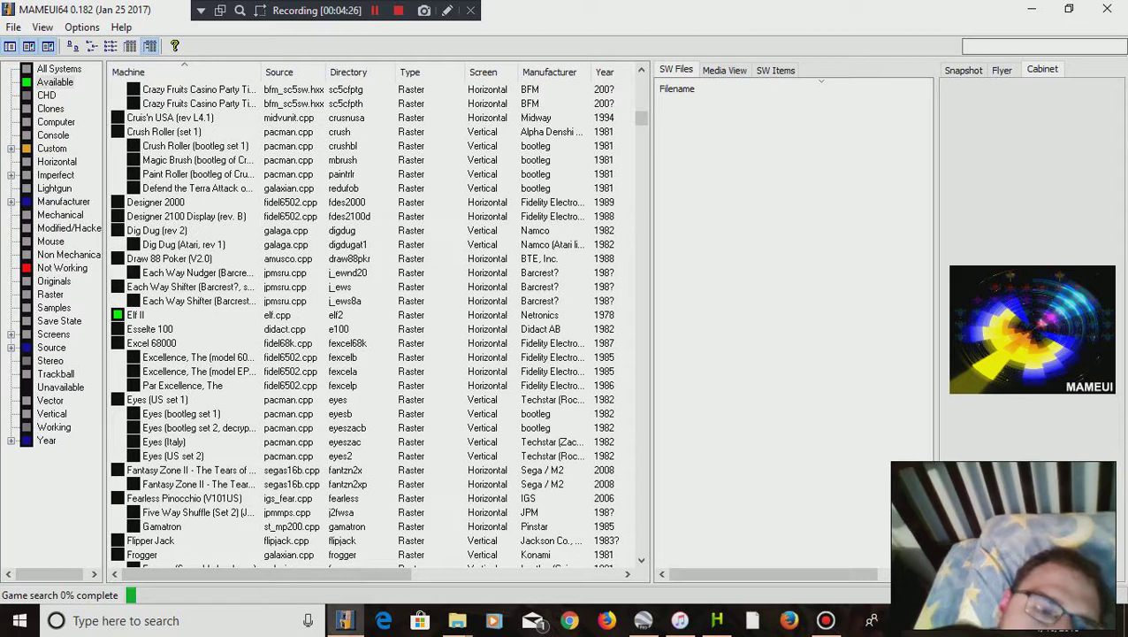
scroll(372, 323, down, 5)
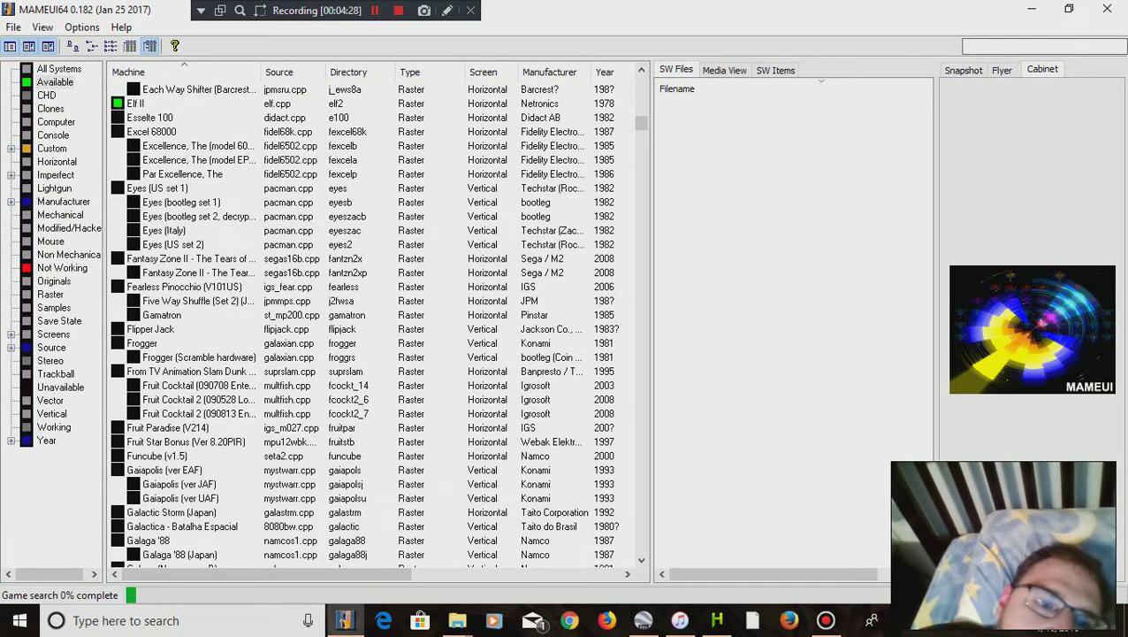
scroll(371, 323, down, 7)
scroll(362, 323, down, 16)
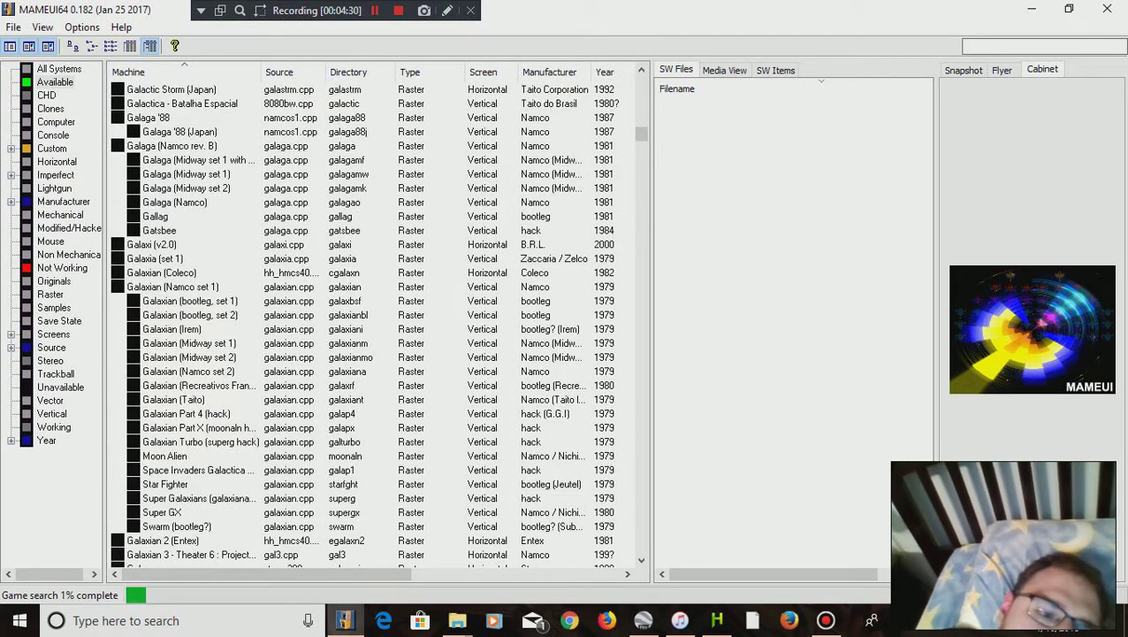
scroll(372, 322, down, 5)
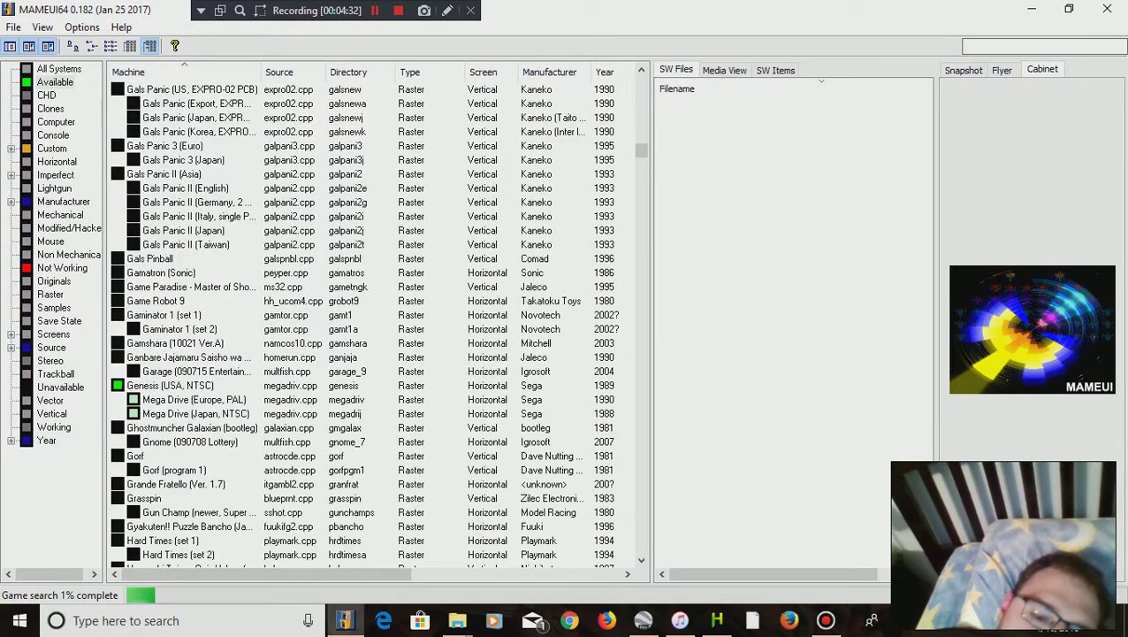
click(81, 26)
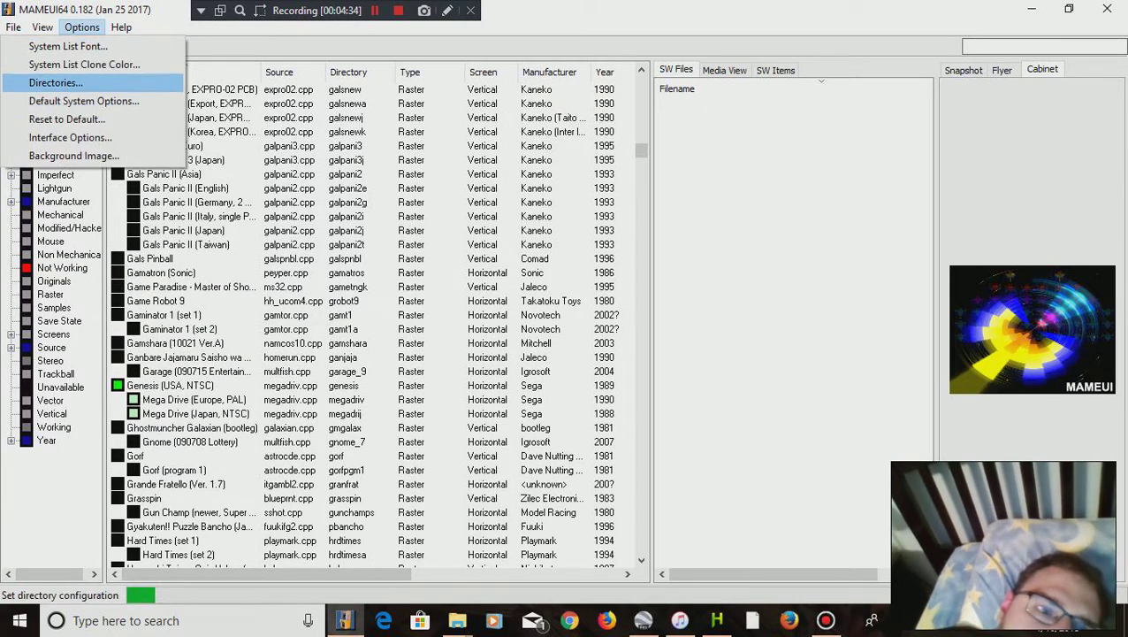
Step: Minimize both emulators, move the cheat0187 folder from pacpack to the desktop, and close the pacpack window
click(1031, 9)
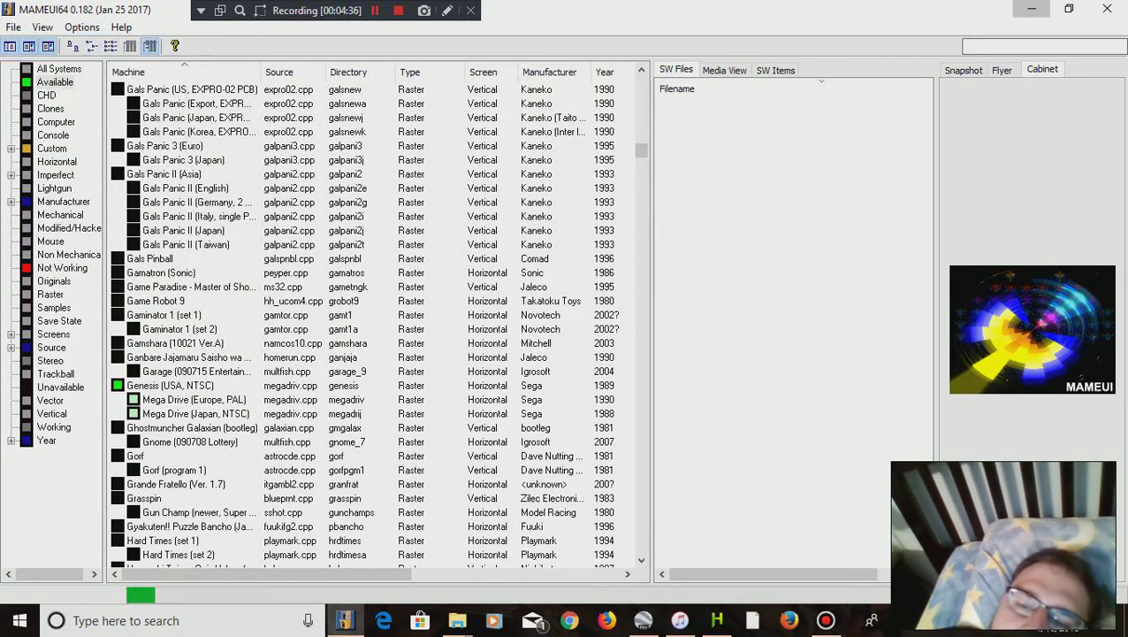
click(1031, 9)
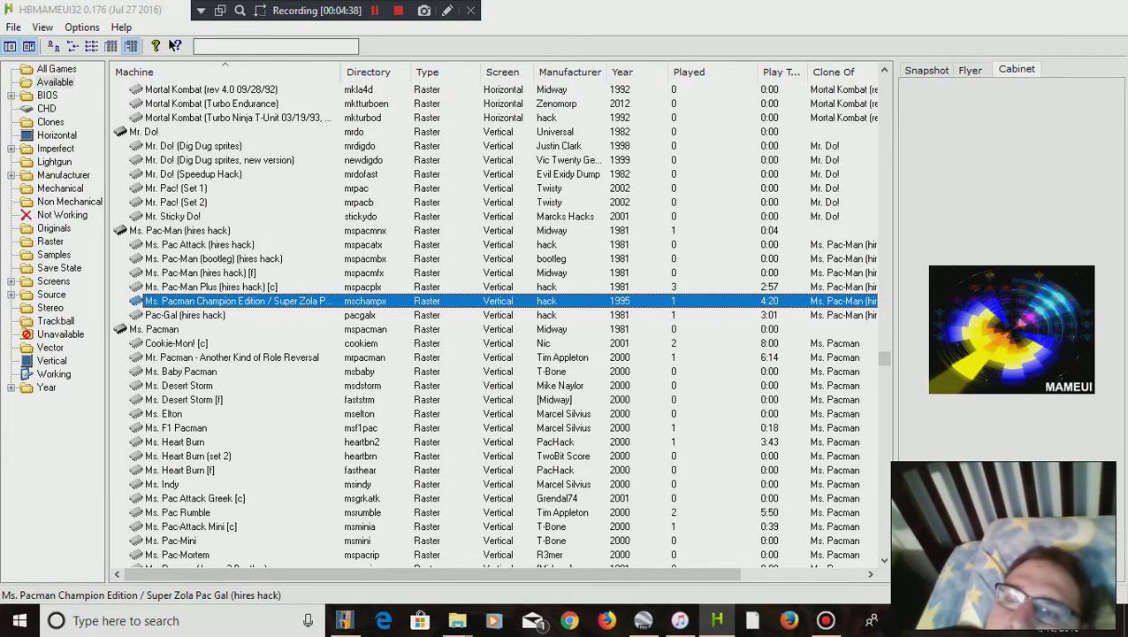
click(1031, 8)
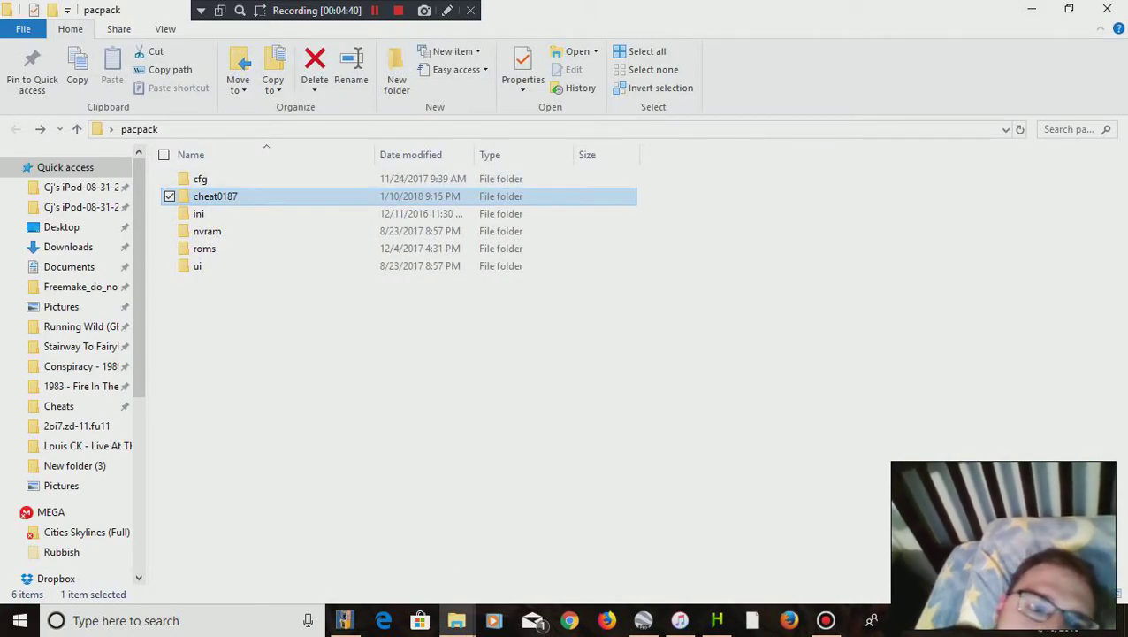
drag(217, 197, 265, 152)
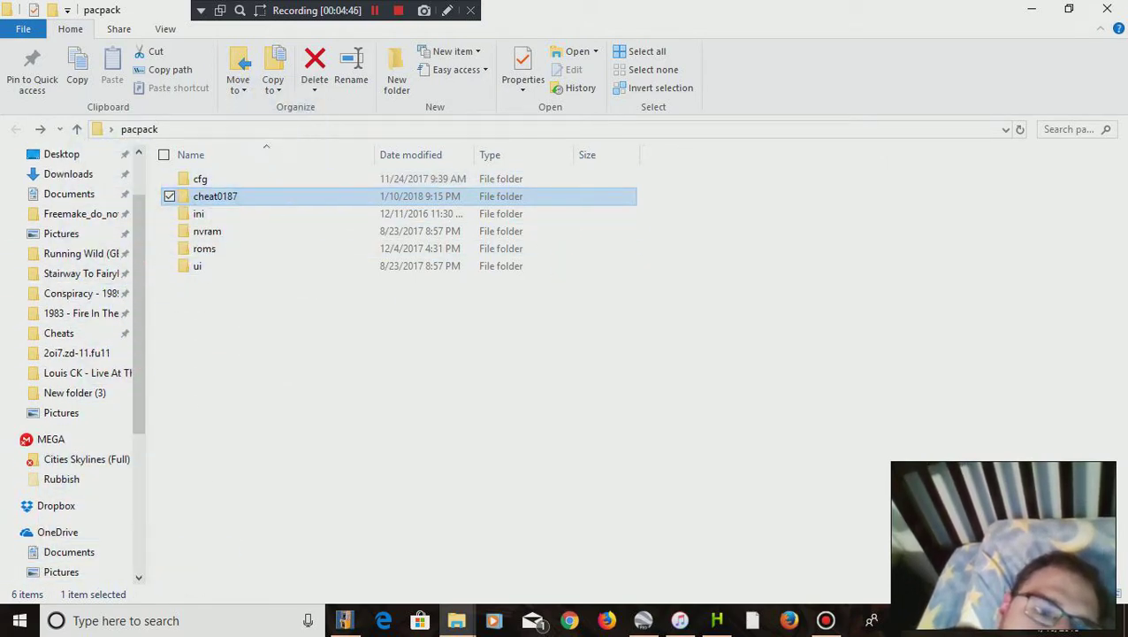
click(1069, 8)
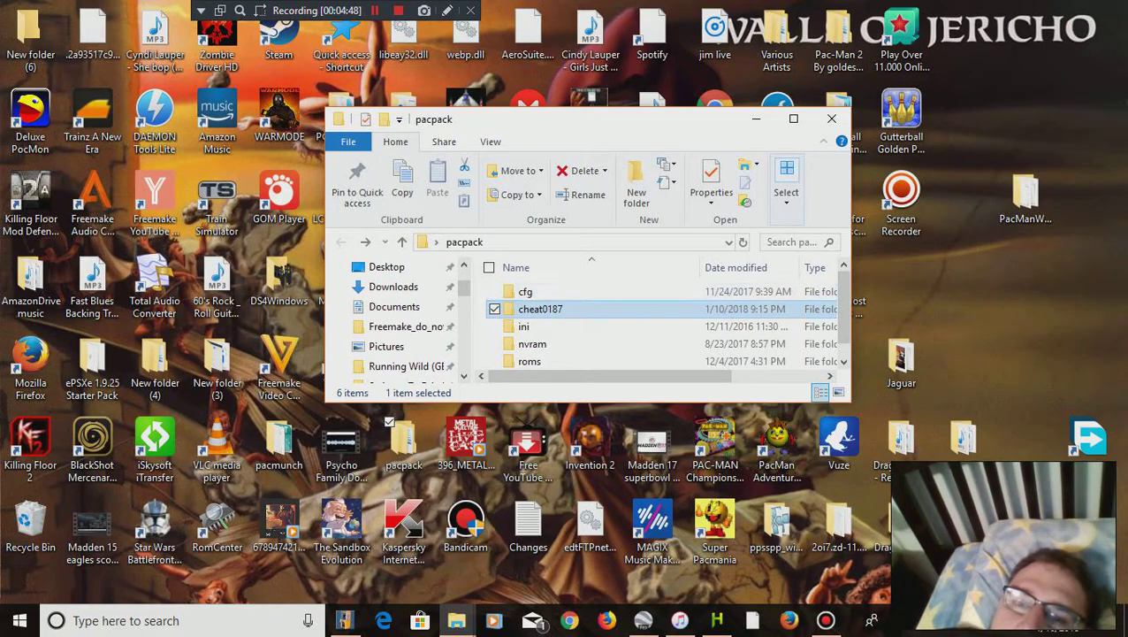
drag(611, 281, 934, 284)
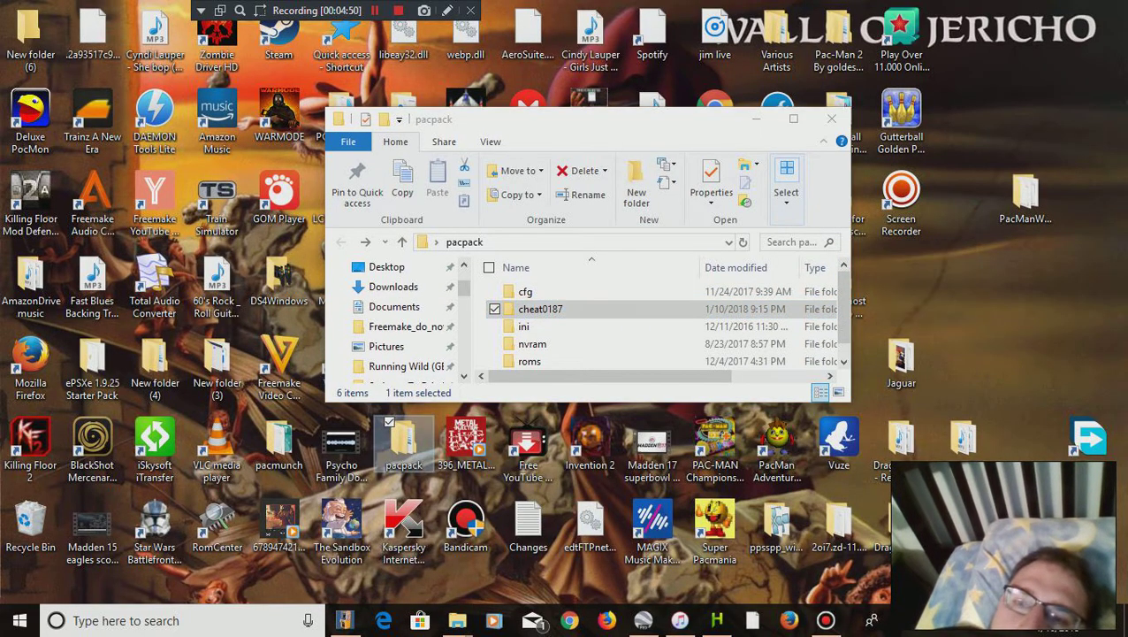
click(831, 119)
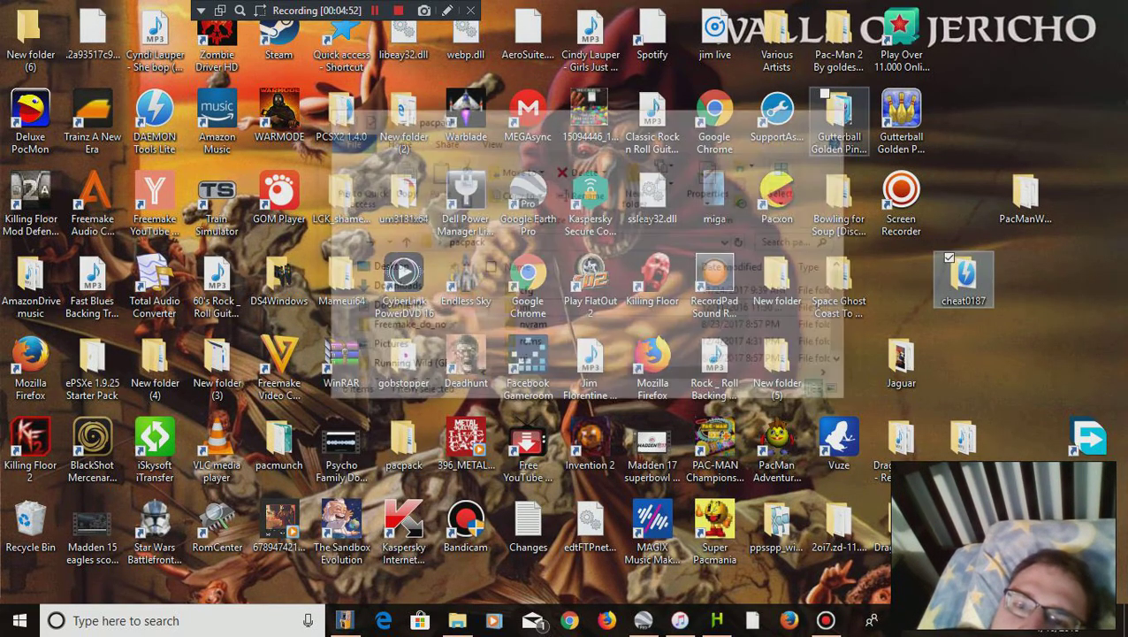
Step: Move the cheat0187 folder into the desktop's Mameui64 folder and on into the Mameui64 subfolder inside it
drag(964, 278, 338, 297)
double_click(341, 279)
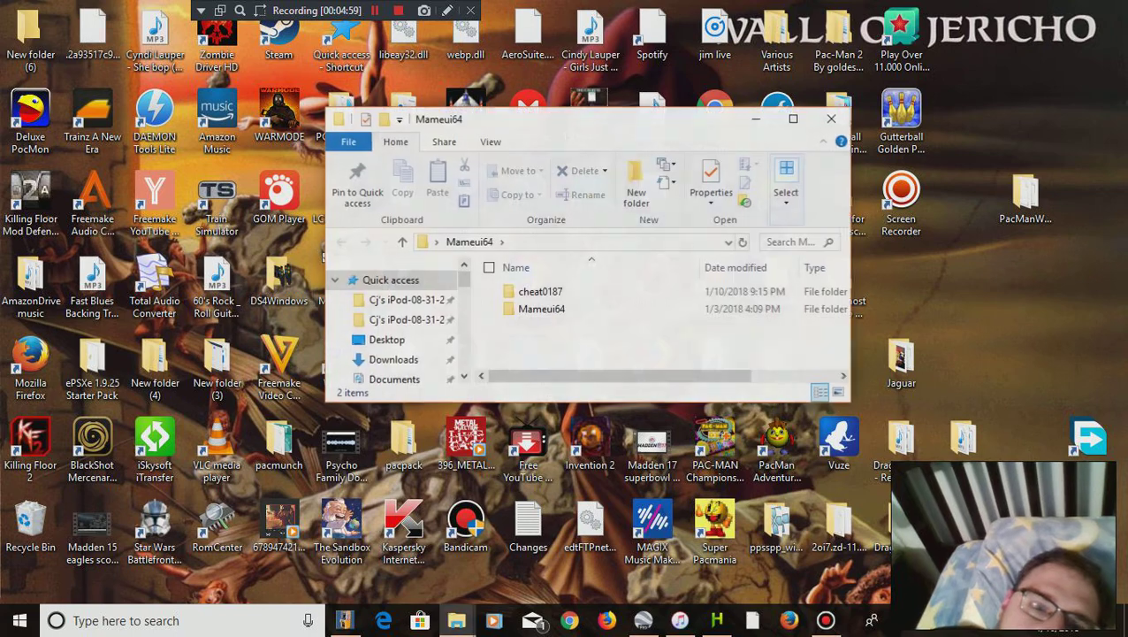
click(541, 309)
key(ctrl+a)
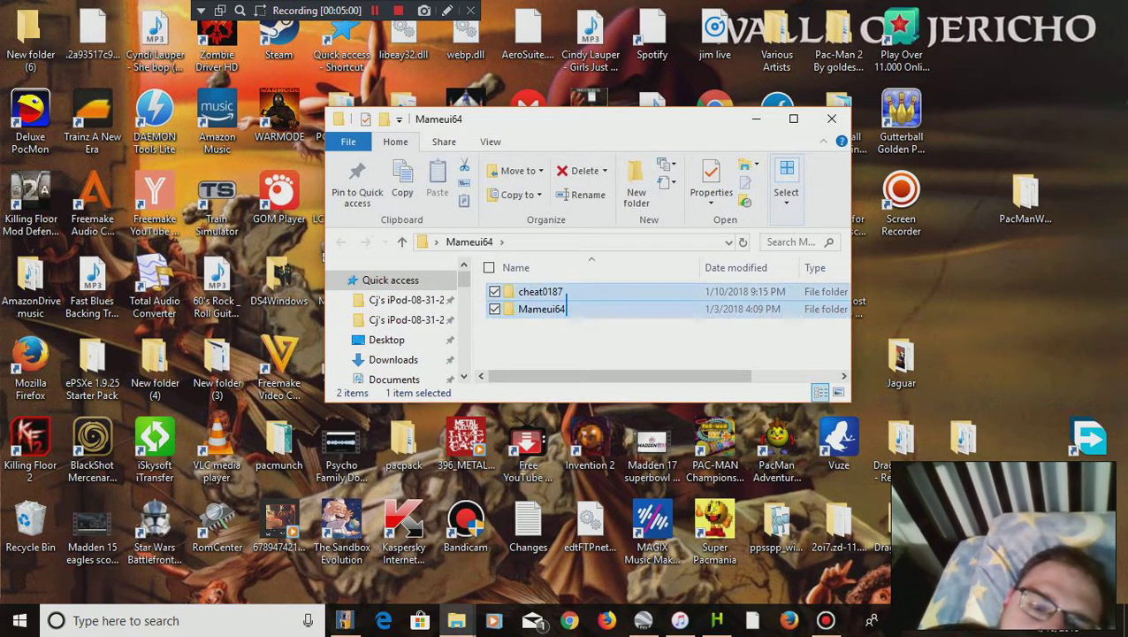
click(540, 291)
mouse_move(540, 291)
mouse_down()
mouse_move(530, 281)
mouse_move(541, 308)
mouse_up()
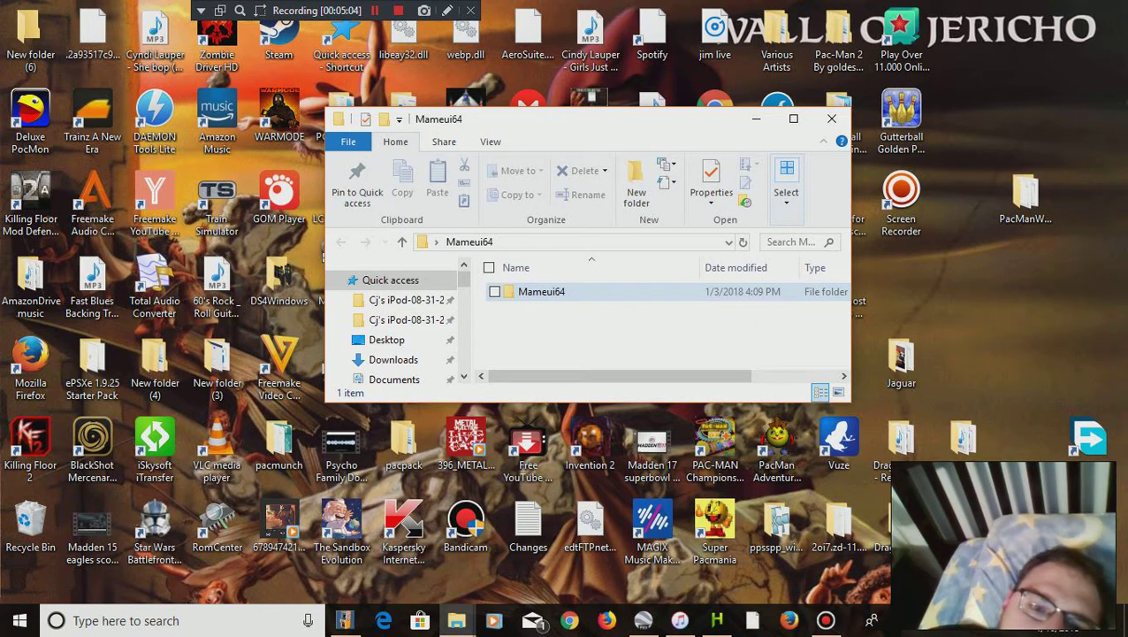
Step: Delete the cheat0156 folder from the inner Mameui64 folder
double_click(541, 290)
scroll(574, 319, down, 2)
scroll(575, 318, up, 1)
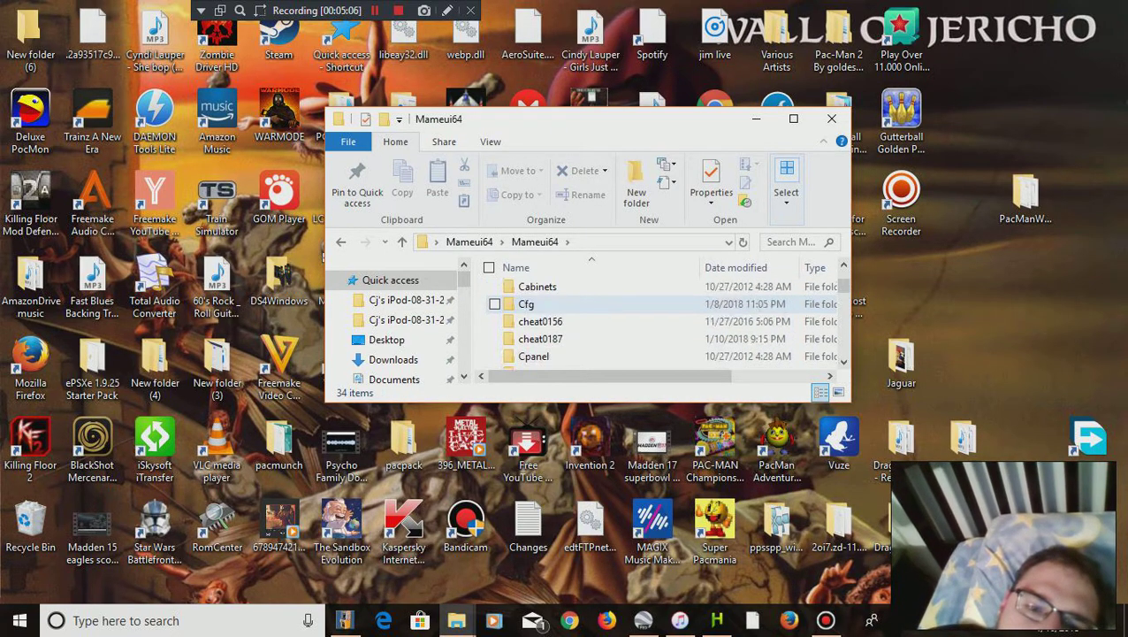
click(540, 338)
click(541, 321)
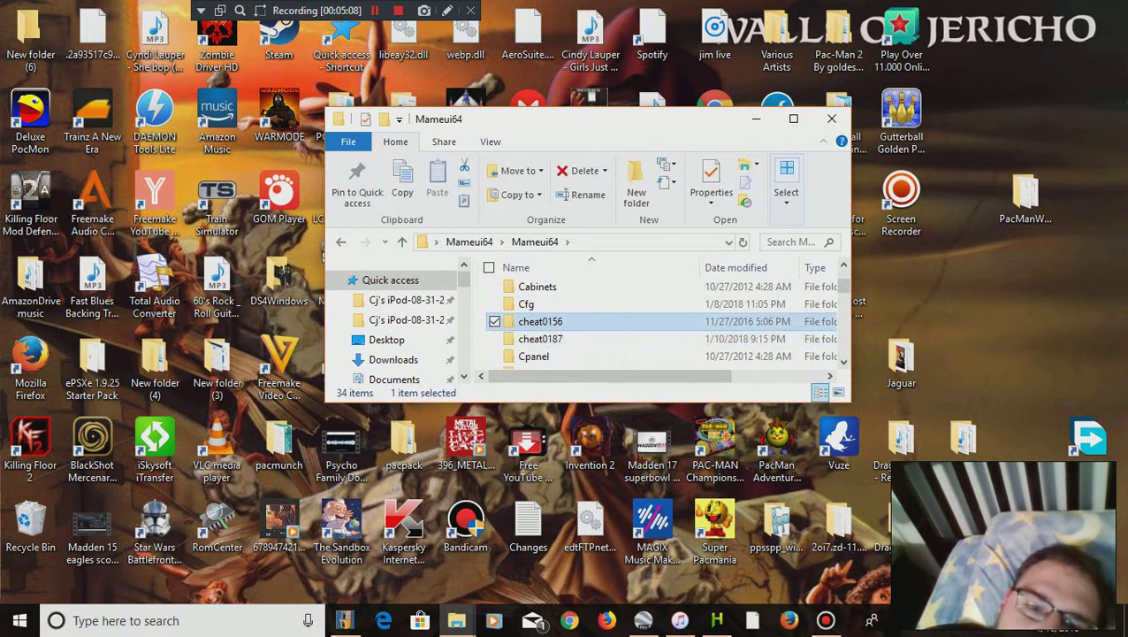
right_click(569, 321)
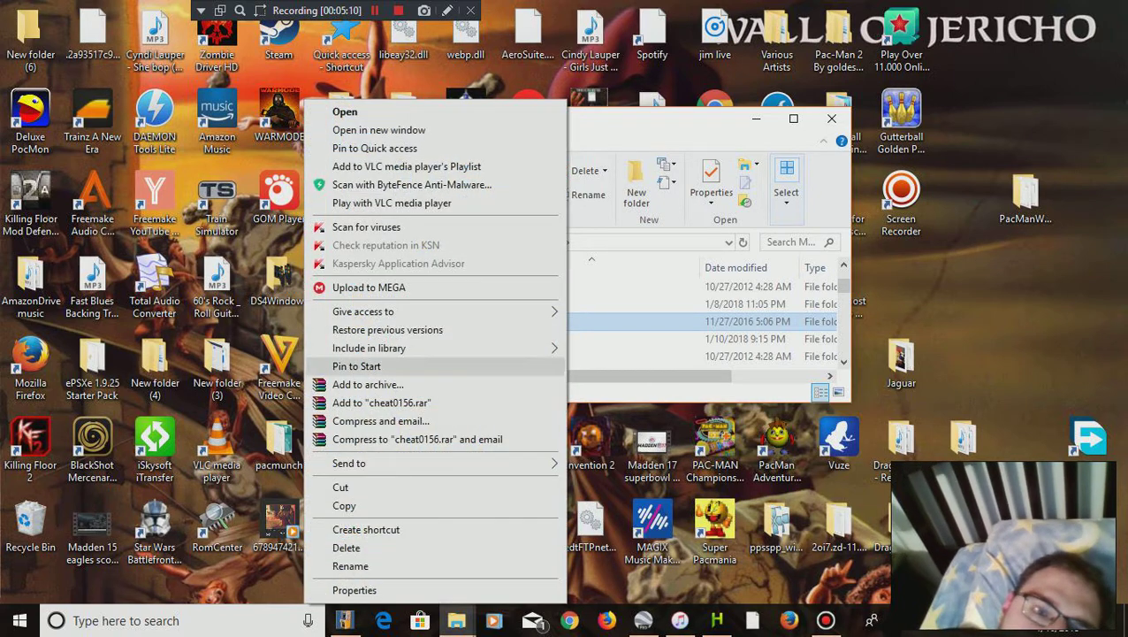
key(Escape)
key(Delete)
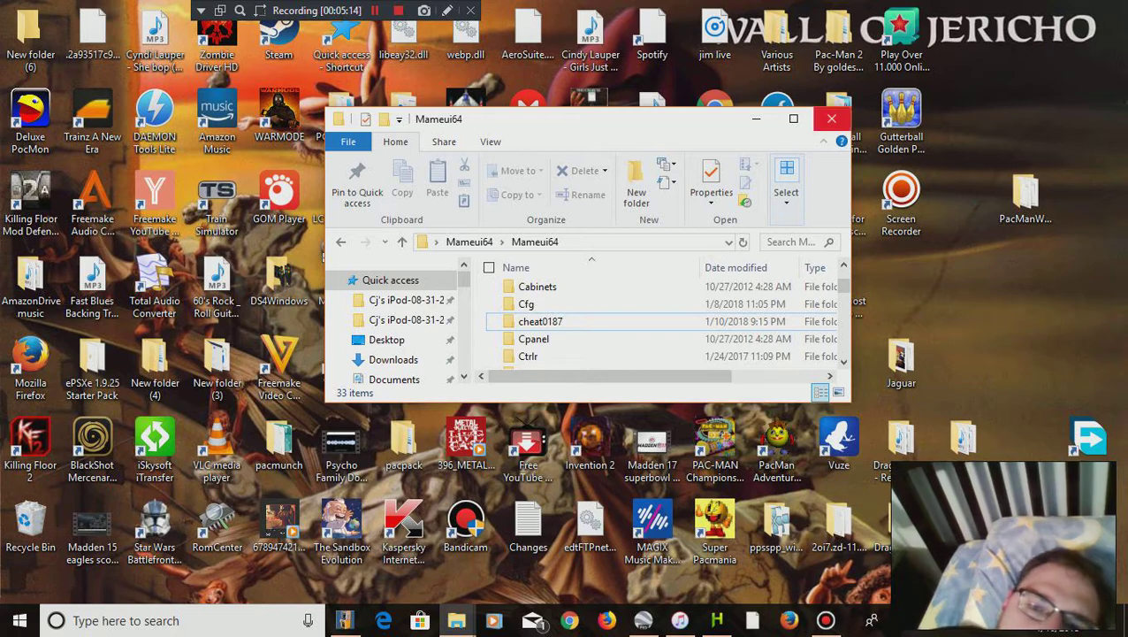
Step: Look through the inner Mameui64 folder and examine the archives stored in its Roms folder
scroll(619, 327, down, 7)
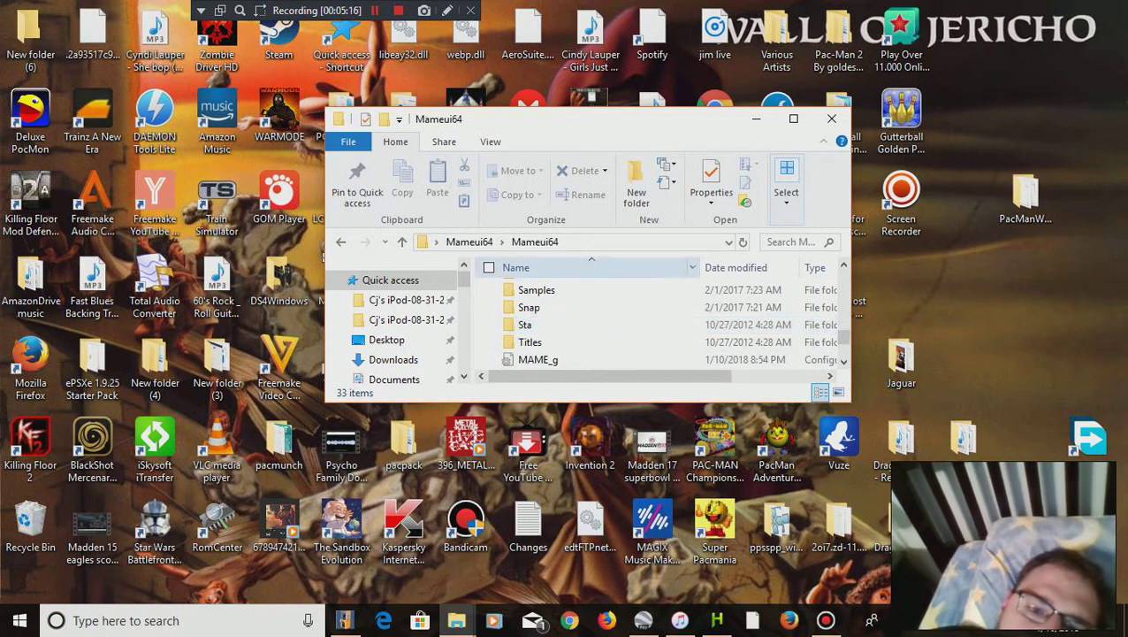
scroll(541, 324, up, 2)
scroll(541, 342, down, 1)
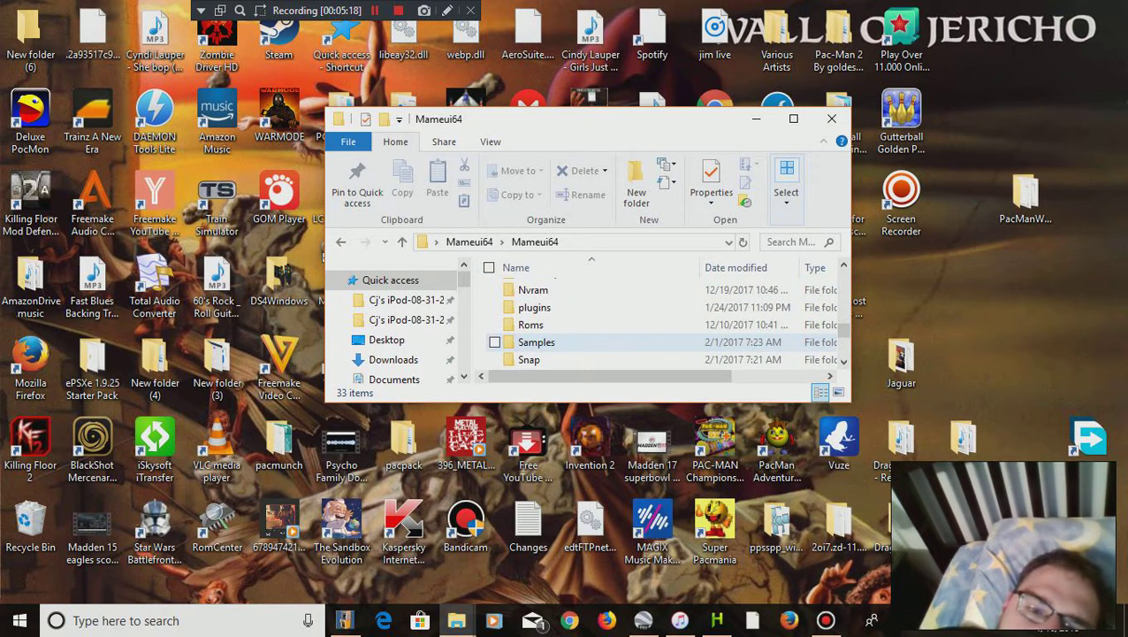
double_click(530, 325)
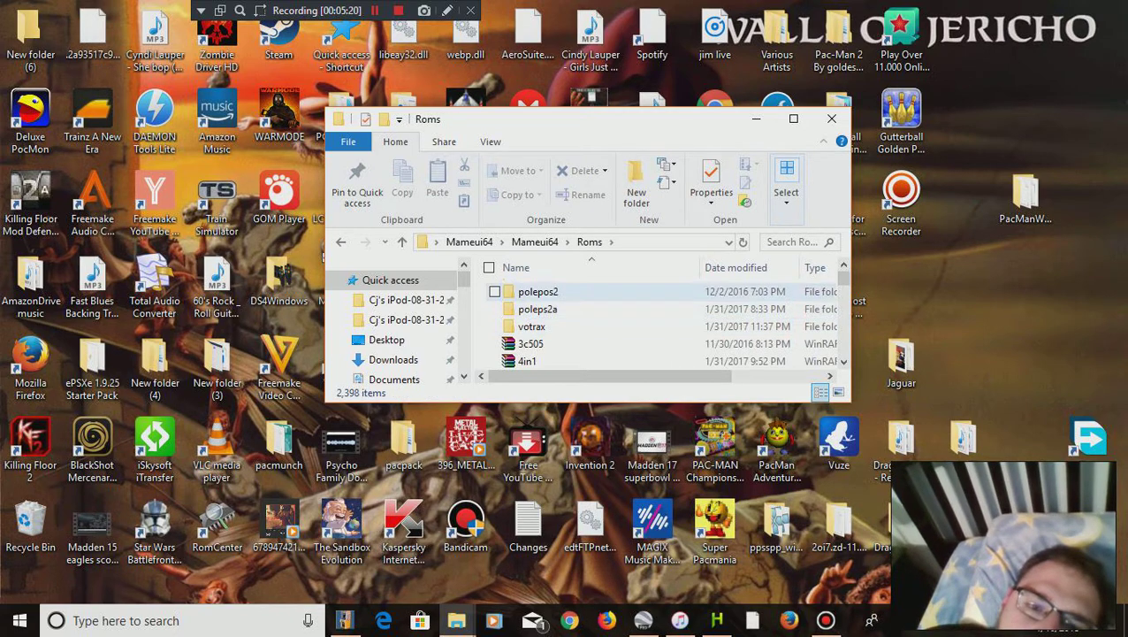
scroll(590, 319, down, 14)
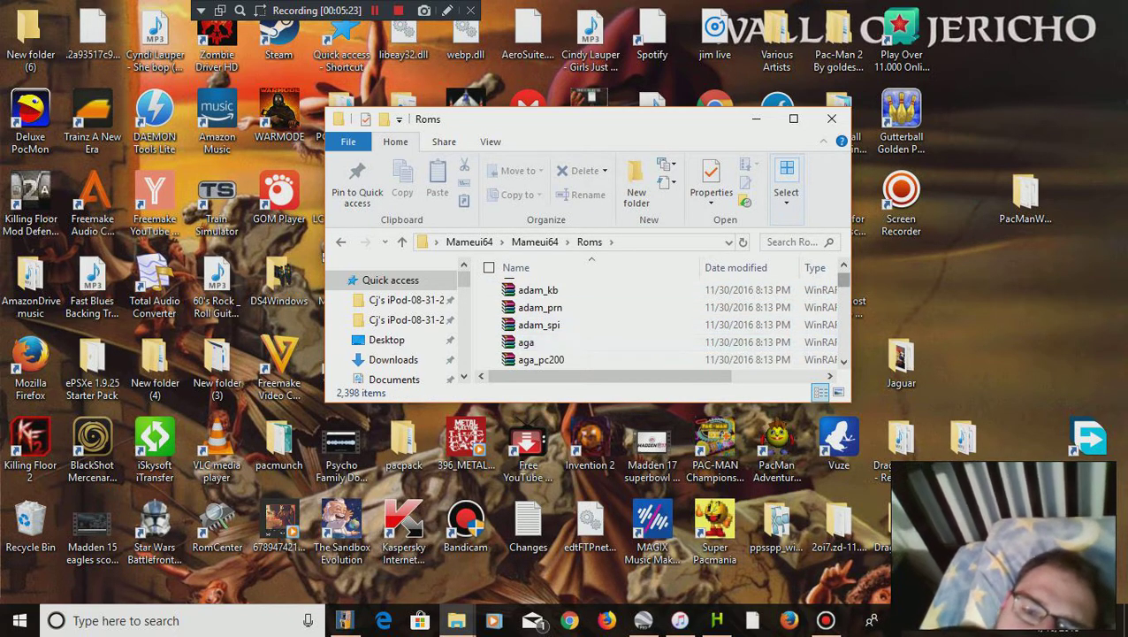
drag(843, 279, 843, 357)
scroll(633, 290, up, 5)
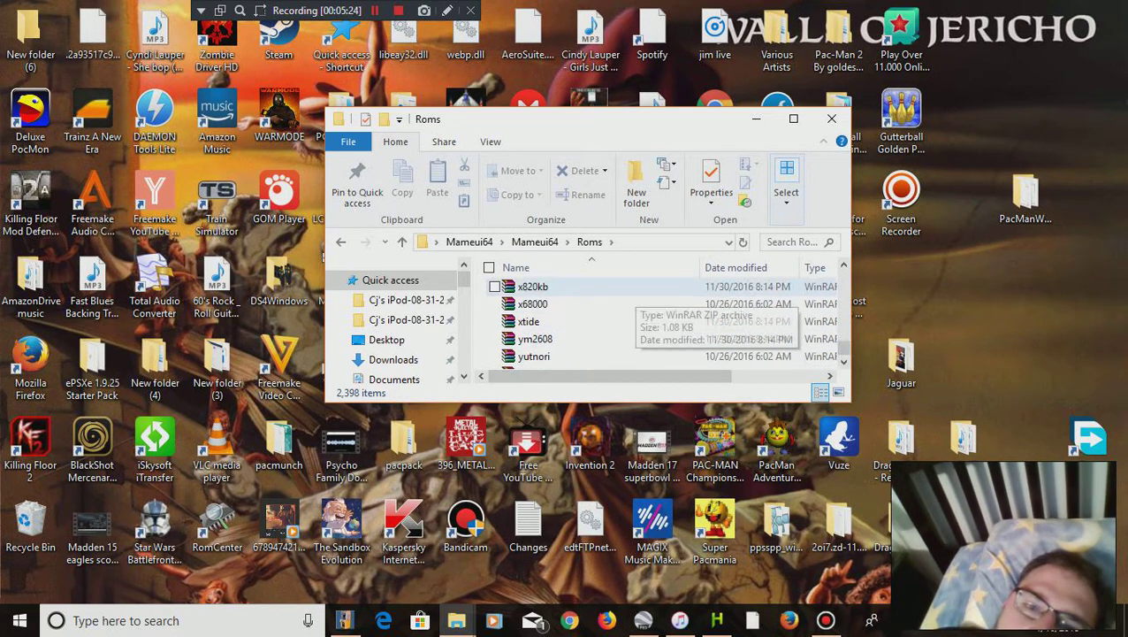
scroll(531, 292, up, 3)
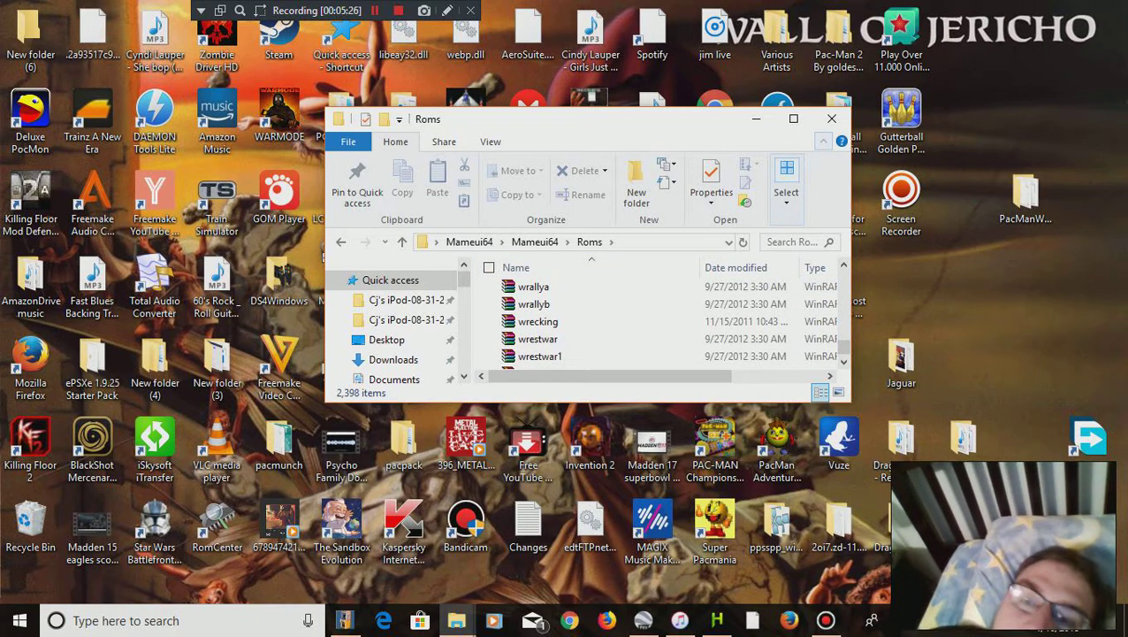
scroll(734, 321, up, 10)
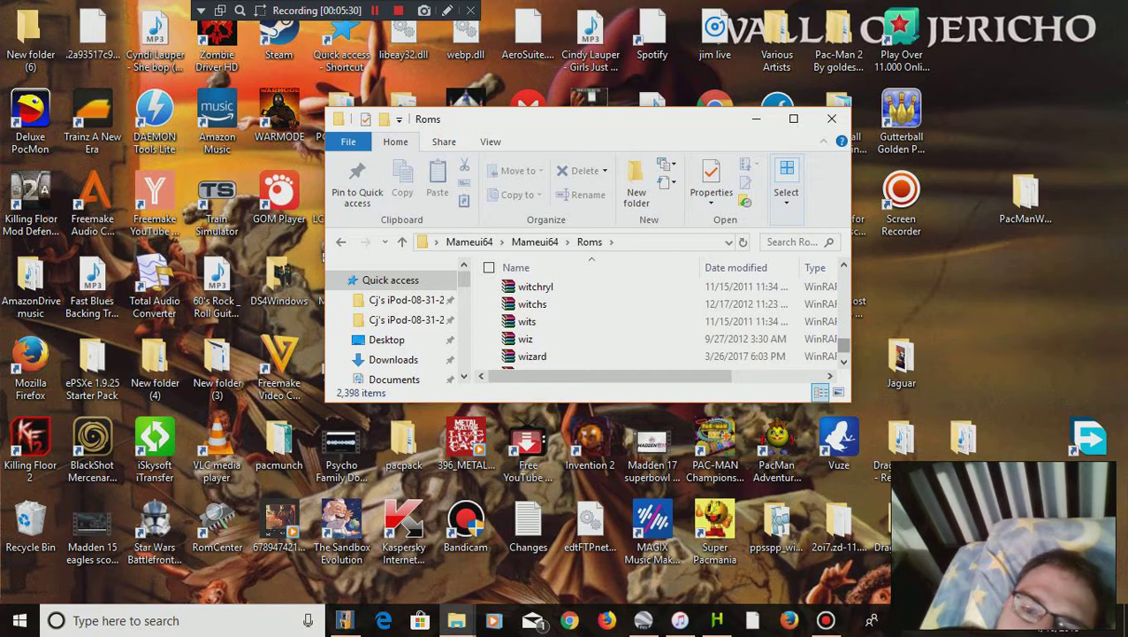
Step: Look back through the archives in the Roms folder from the W names to the O names and close the folder window
scroll(681, 336, up, 20)
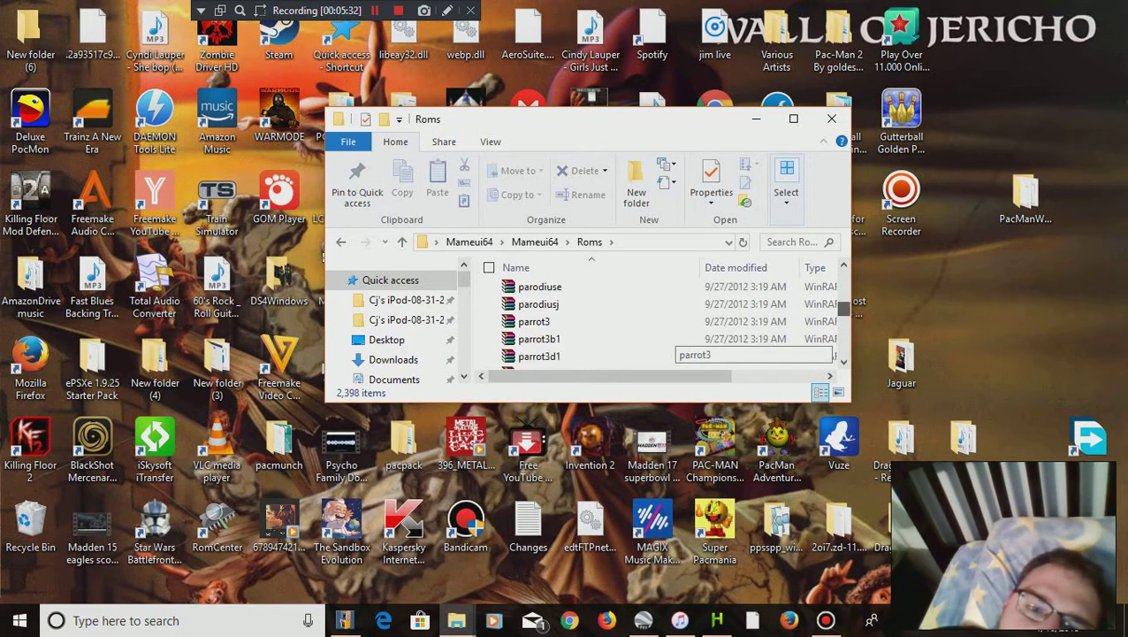
scroll(681, 336, up, 20)
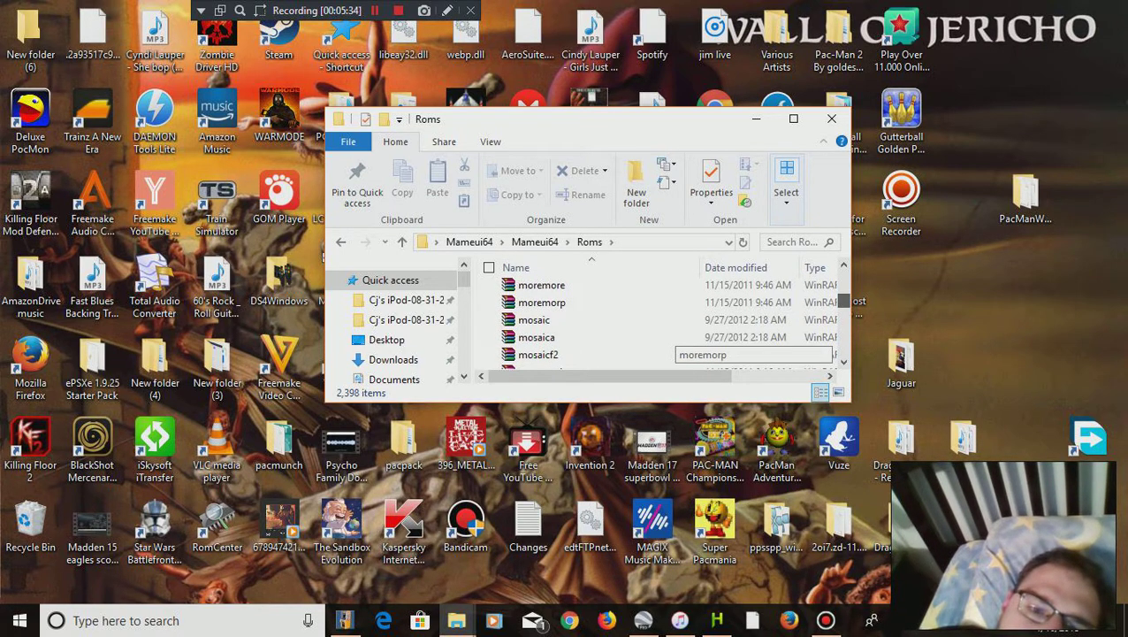
scroll(680, 336, down, 20)
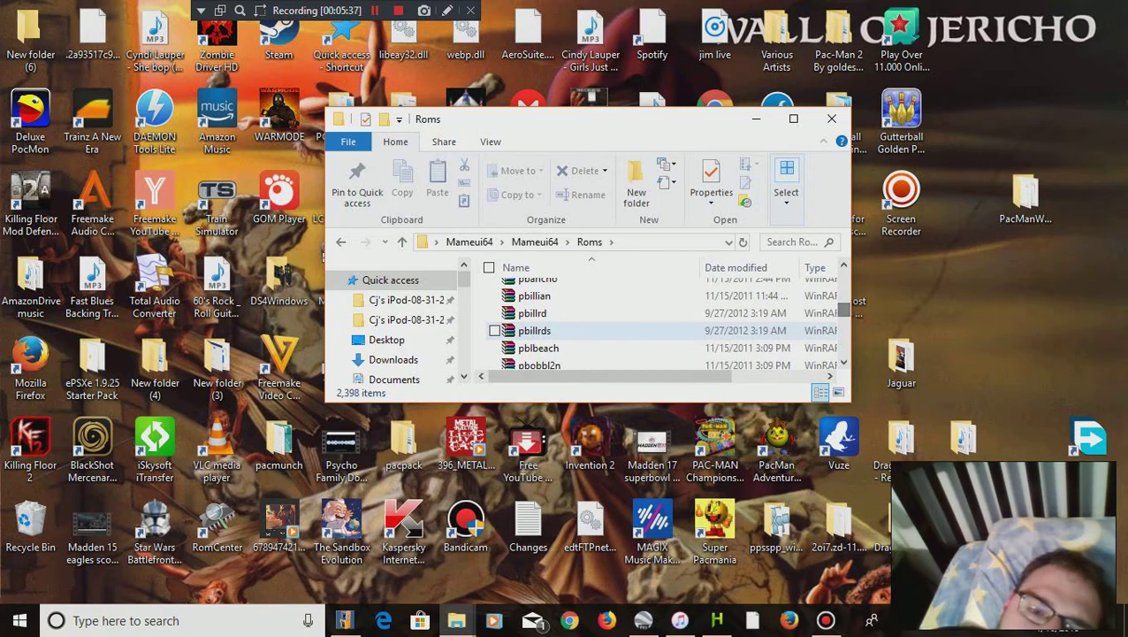
scroll(668, 323, up, 5)
scroll(619, 318, up, 20)
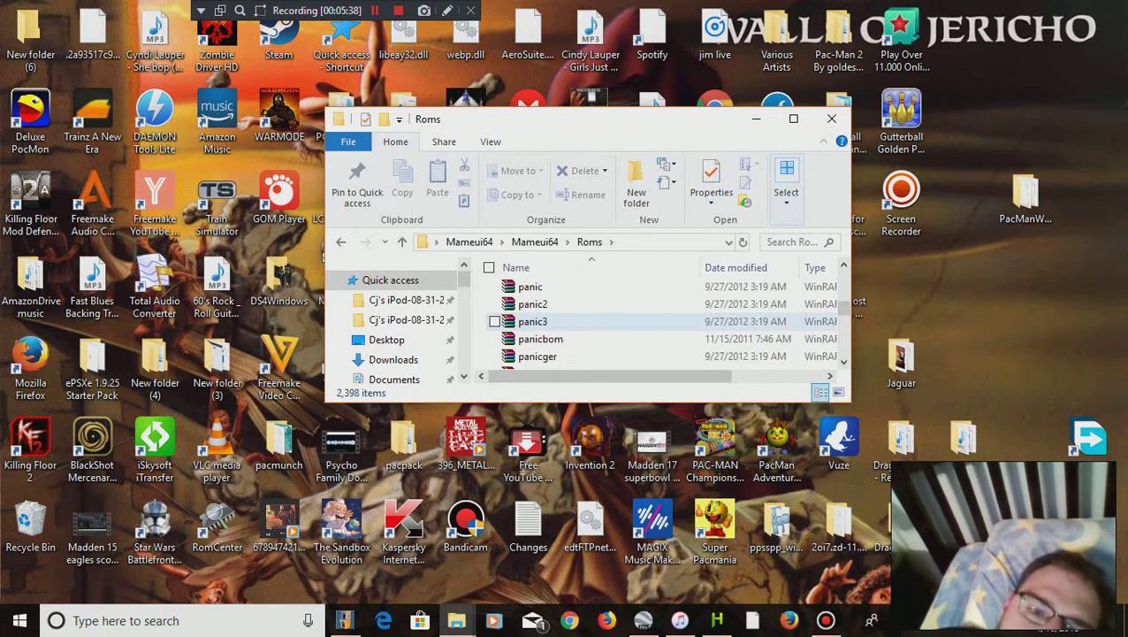
scroll(618, 318, up, 20)
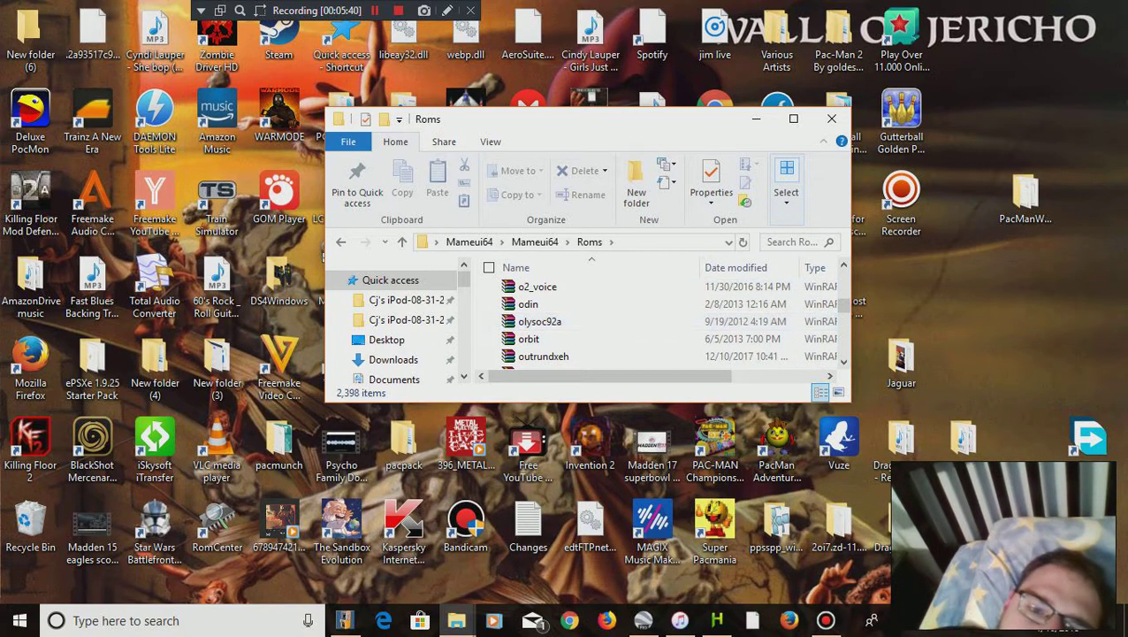
click(830, 119)
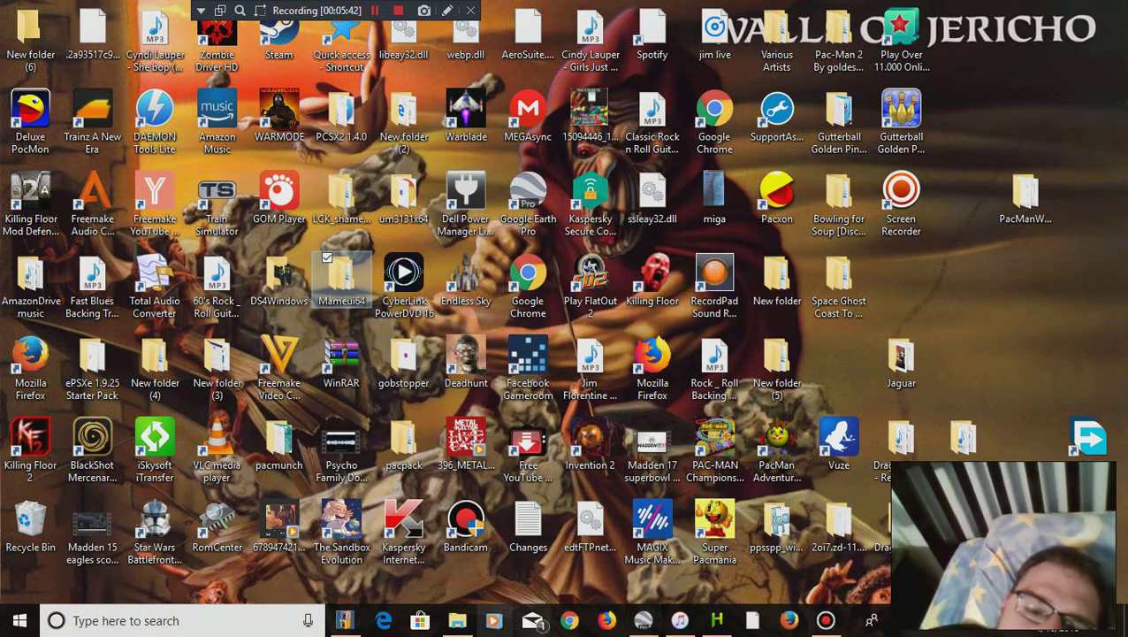
Step: Switch to MAMEUI64, look through the Available machines from the first entries to the N names, and select Namco Classic Collection Vol.2
click(345, 620)
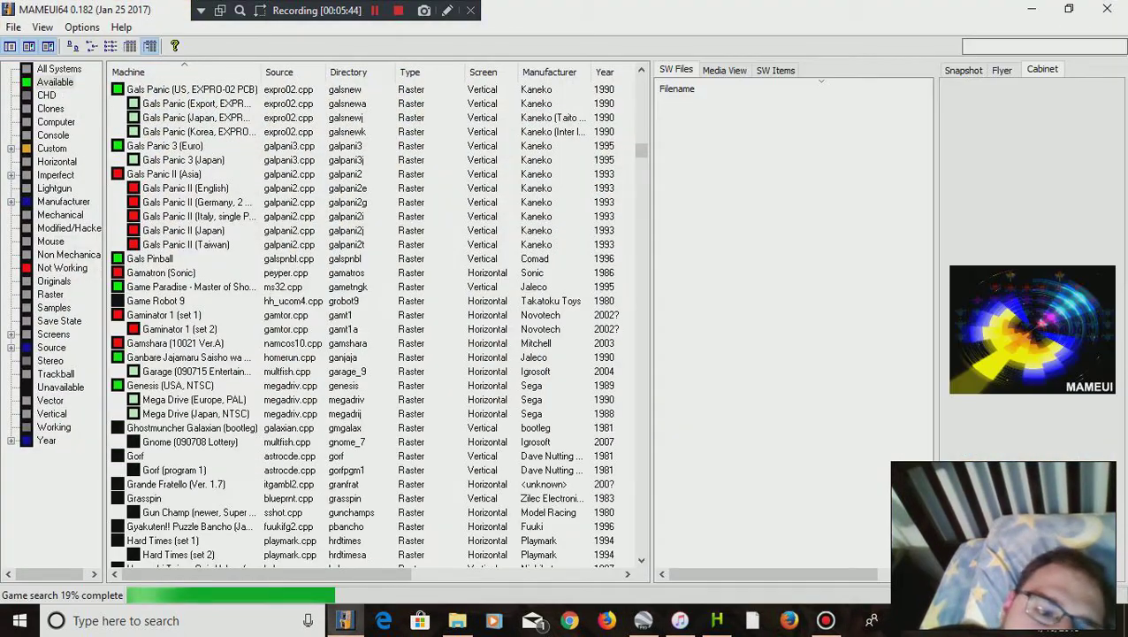
scroll(363, 318, up, 15)
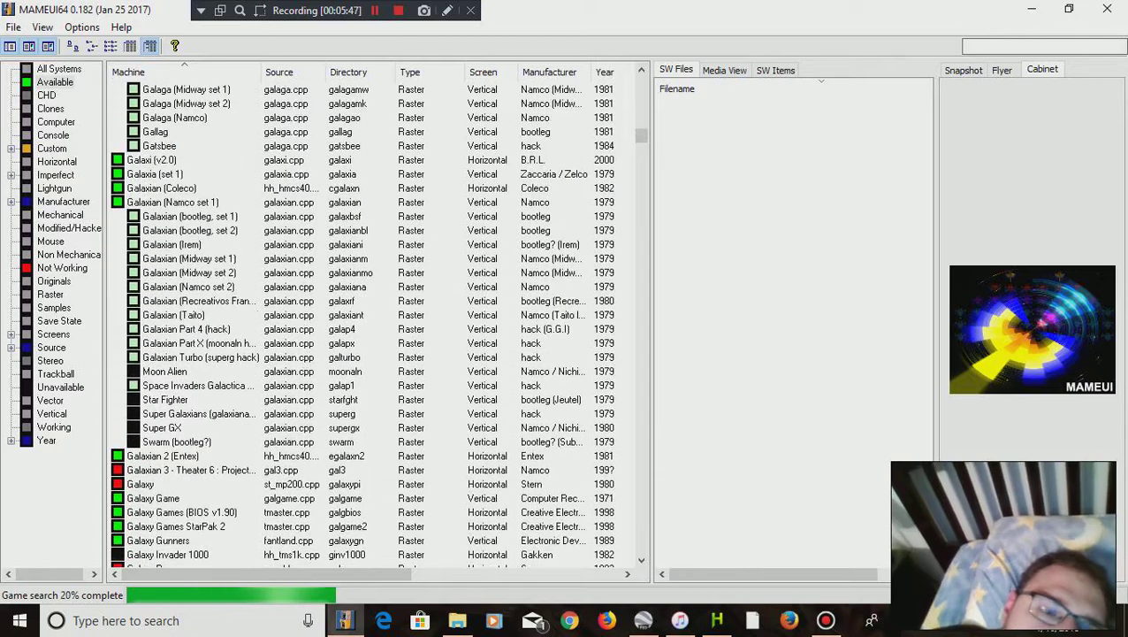
scroll(362, 319, up, 4)
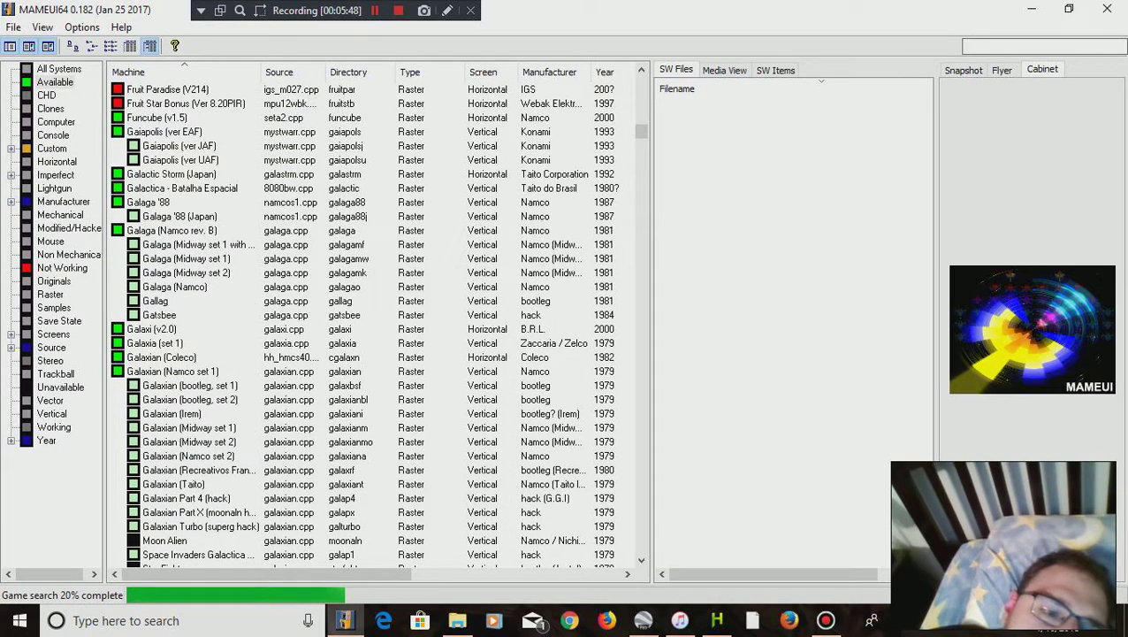
scroll(362, 319, up, 20)
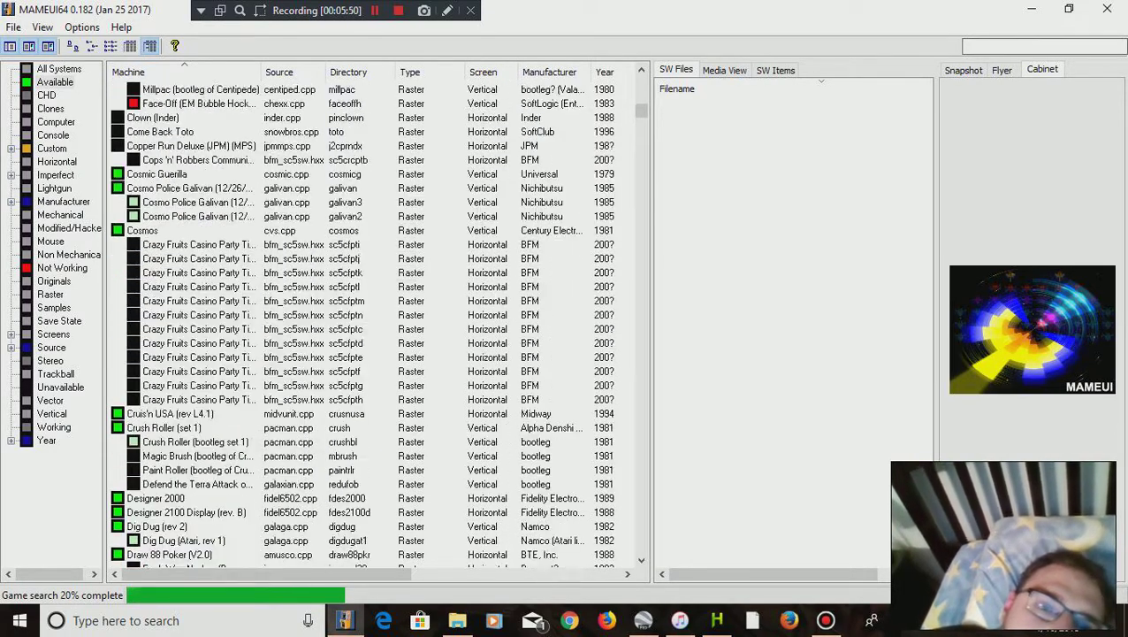
scroll(362, 318, up, 20)
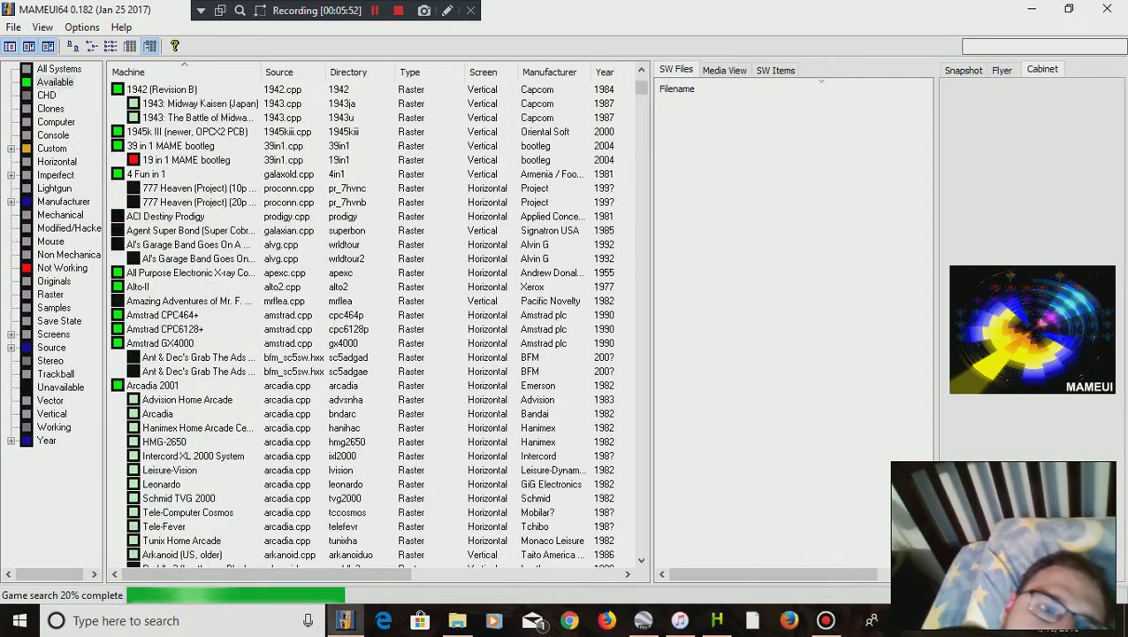
scroll(362, 319, down, 20)
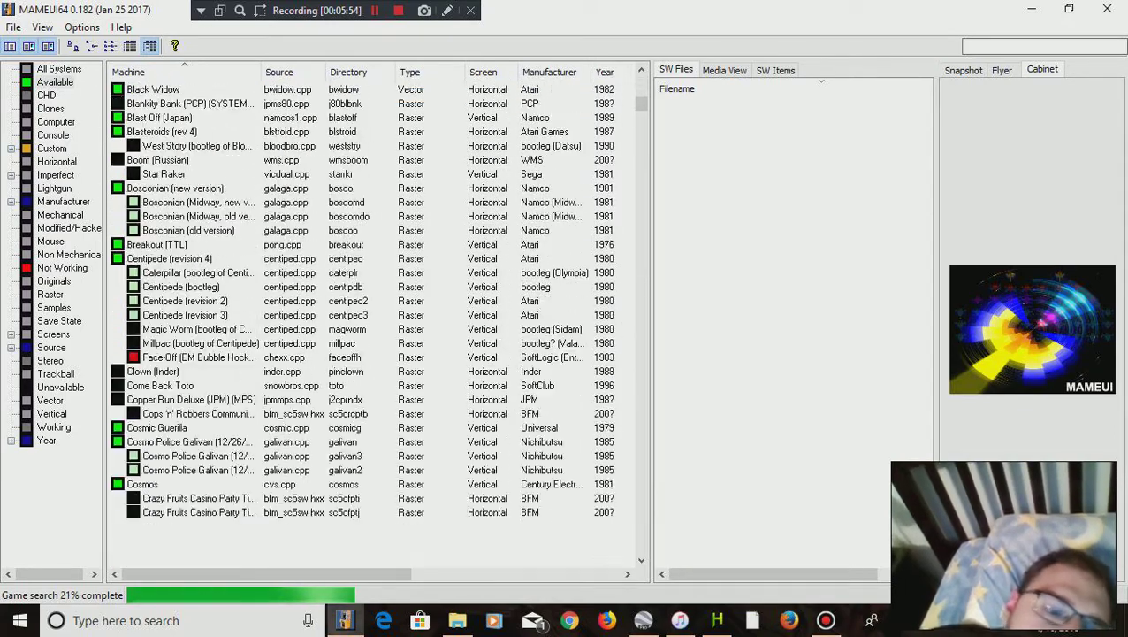
scroll(363, 318, down, 20)
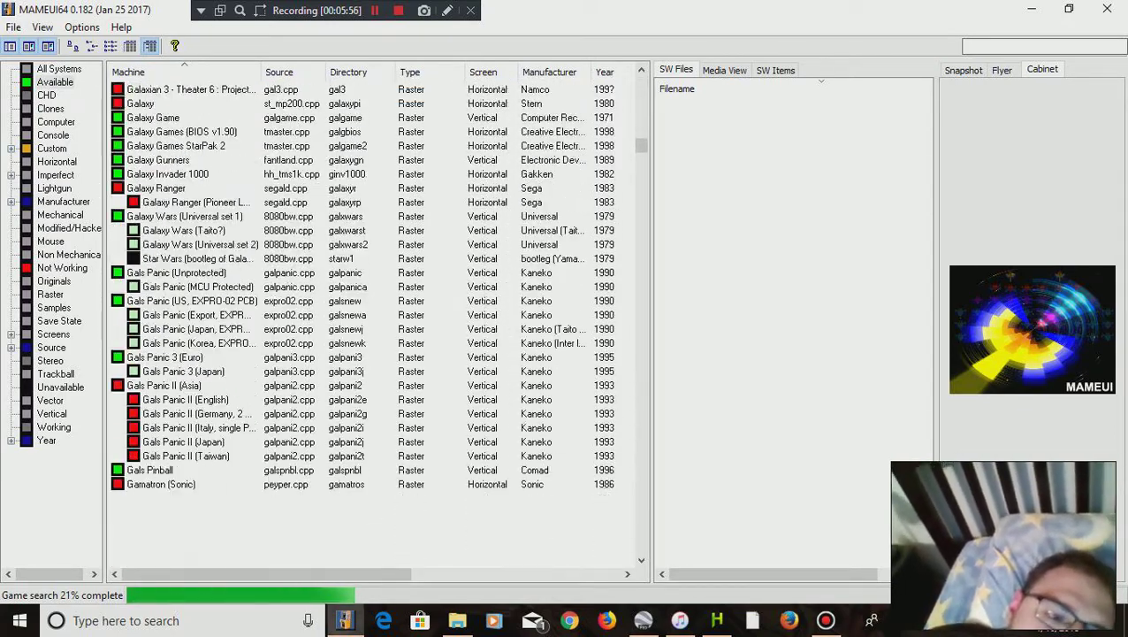
scroll(363, 318, down, 3)
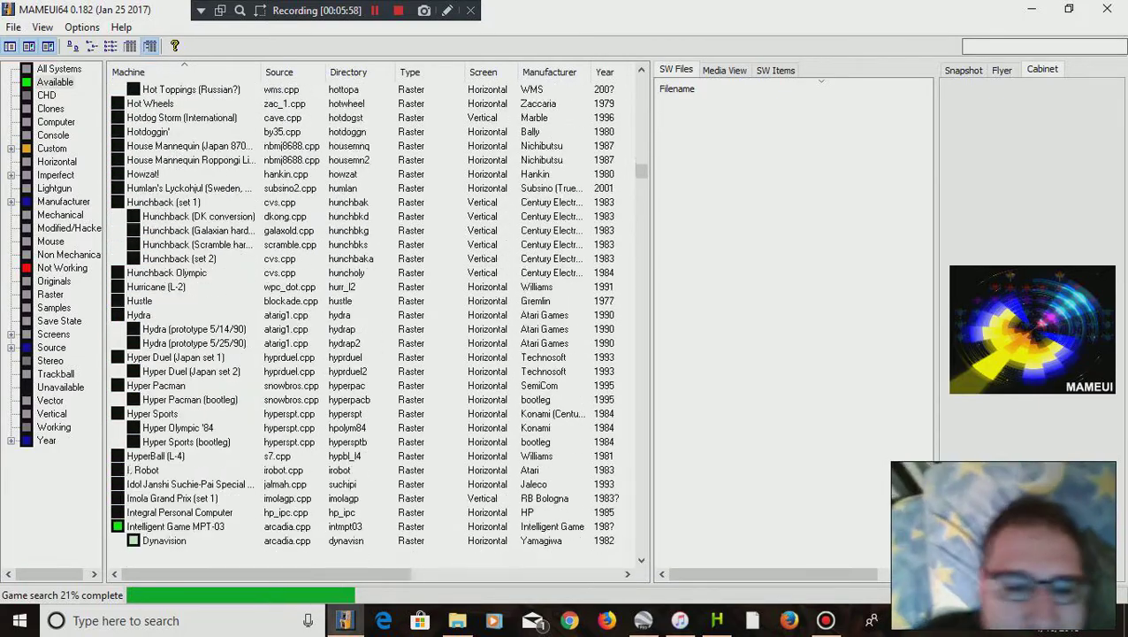
scroll(363, 318, down, 20)
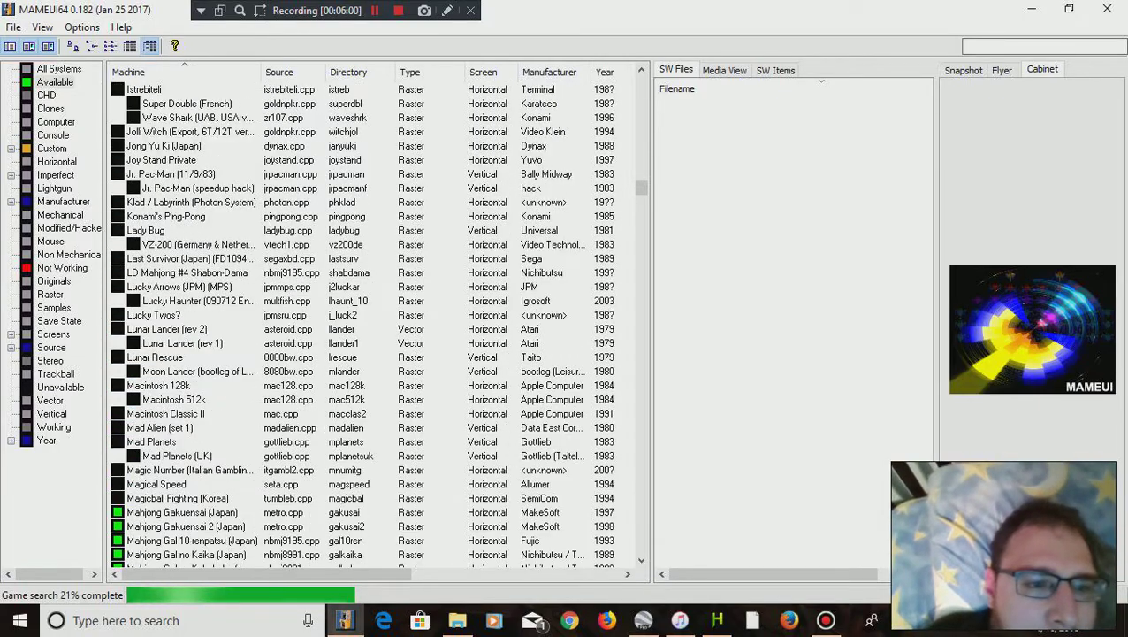
scroll(363, 318, down, 20)
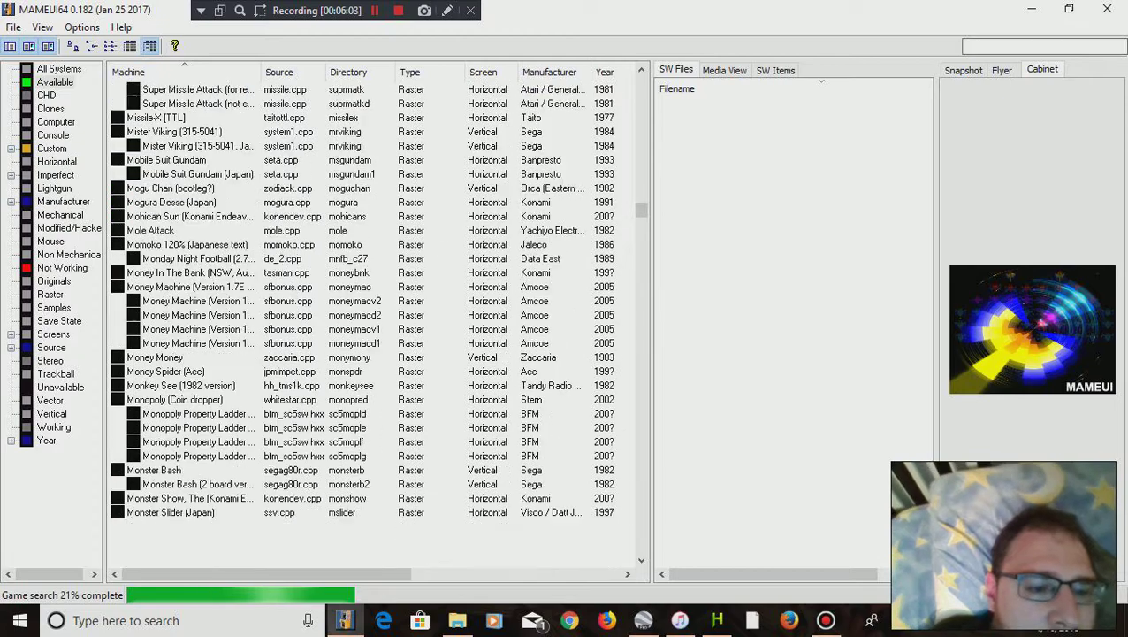
scroll(362, 318, down, 20)
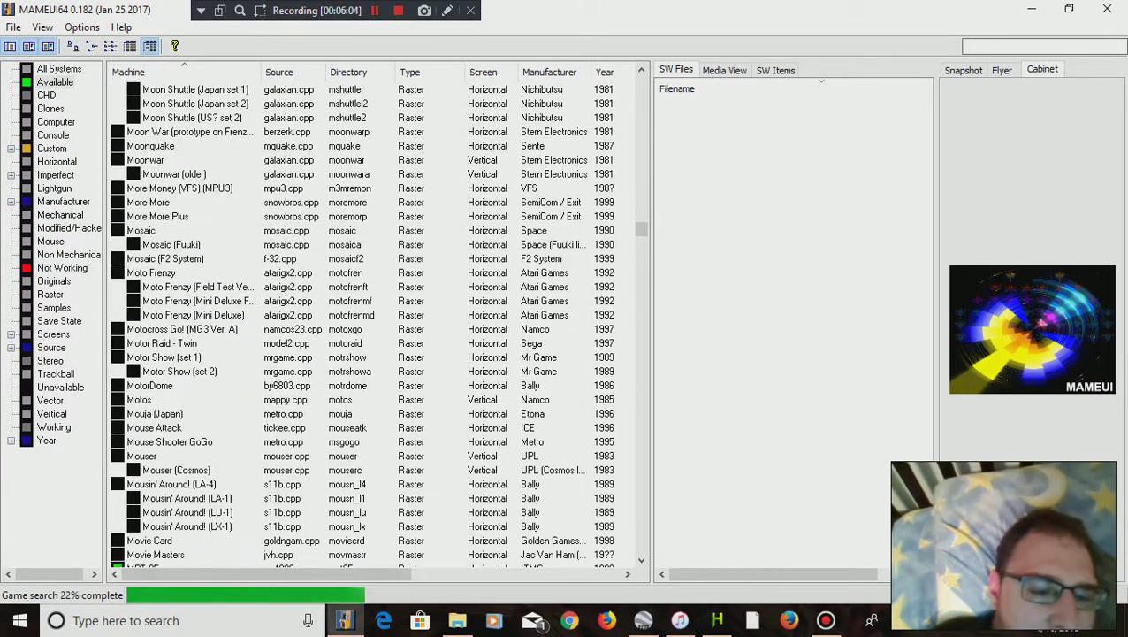
scroll(363, 318, down, 20)
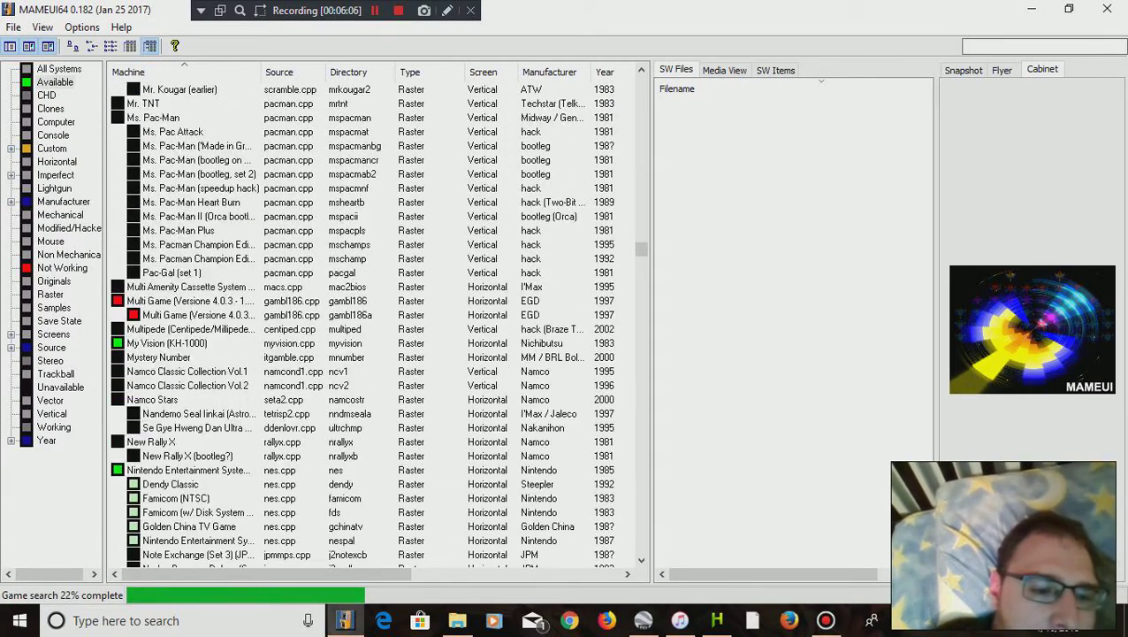
scroll(362, 318, down, 4)
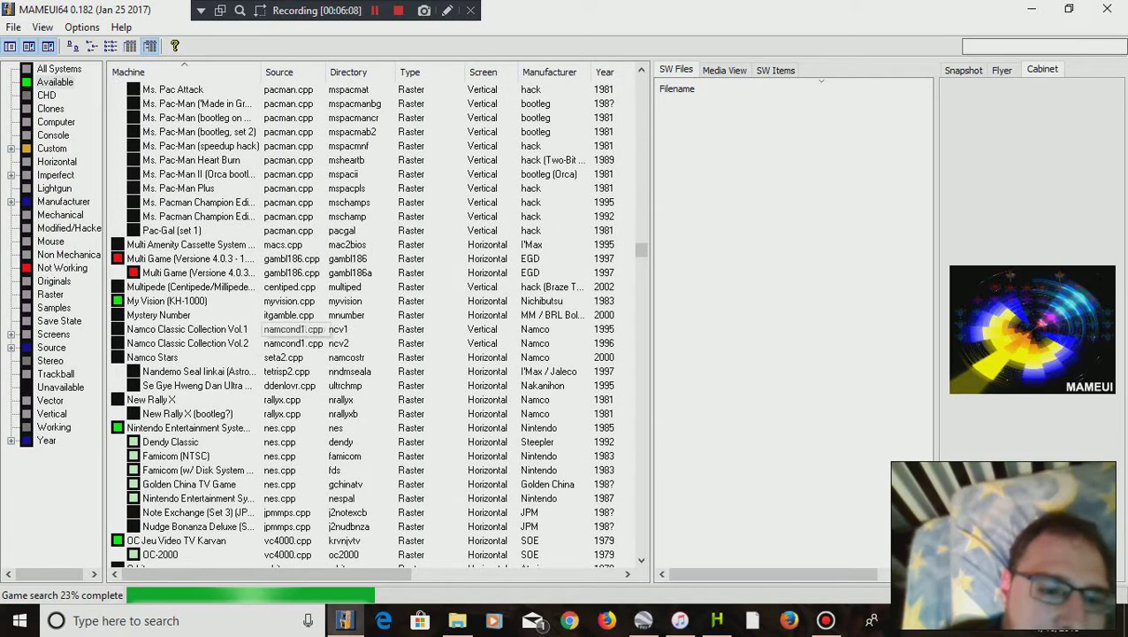
click(187, 343)
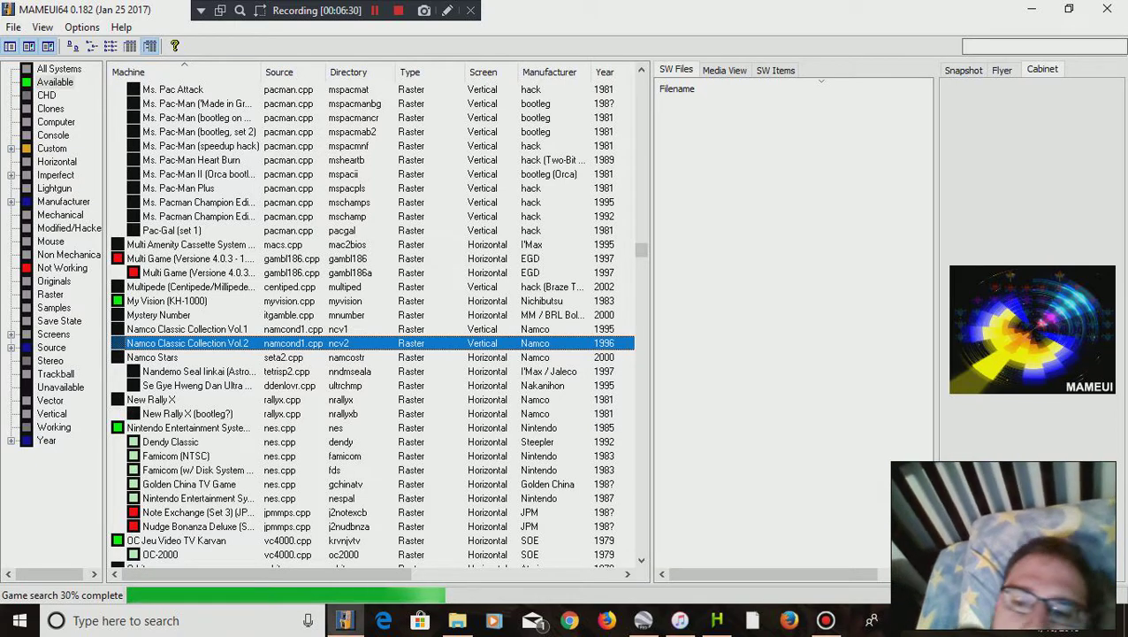
Step: Examine the machines from Mr. Do! through the Pac-Man and Puck Man variants and select Hangly-Man (set 3)
scroll(204, 437, up, 8)
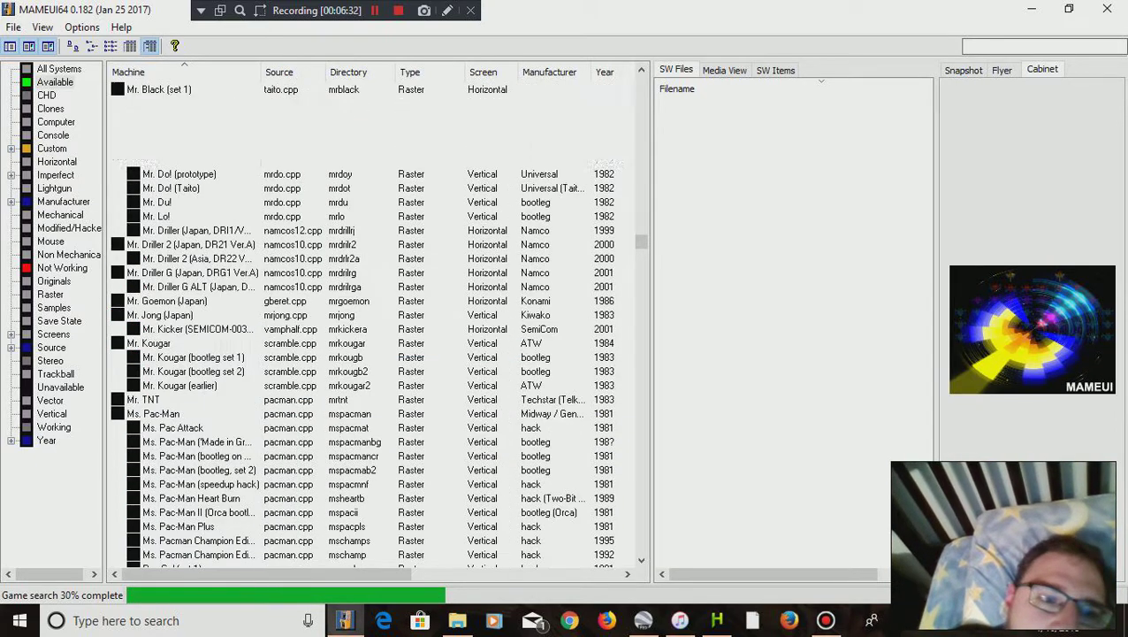
scroll(203, 438, down, 11)
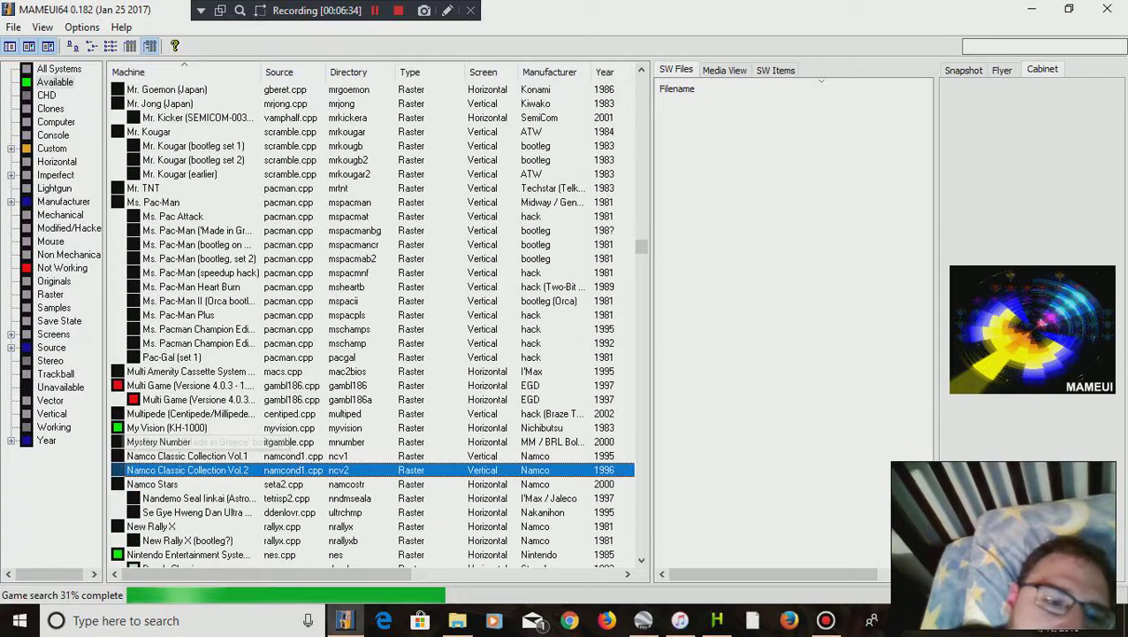
scroll(203, 438, down, 9)
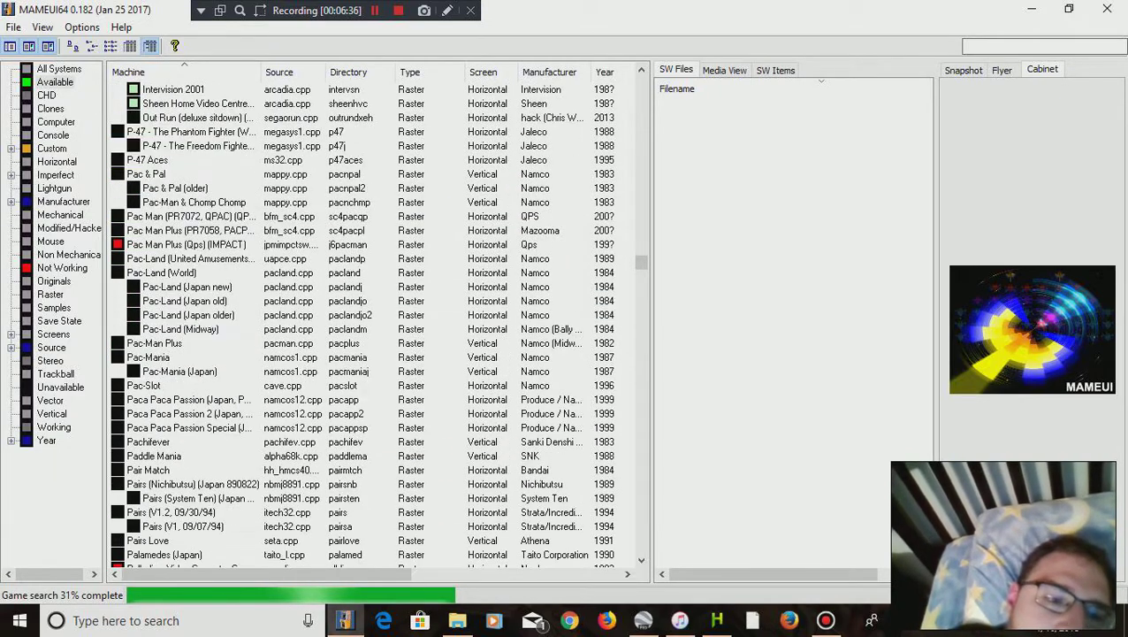
scroll(203, 232, down, 17)
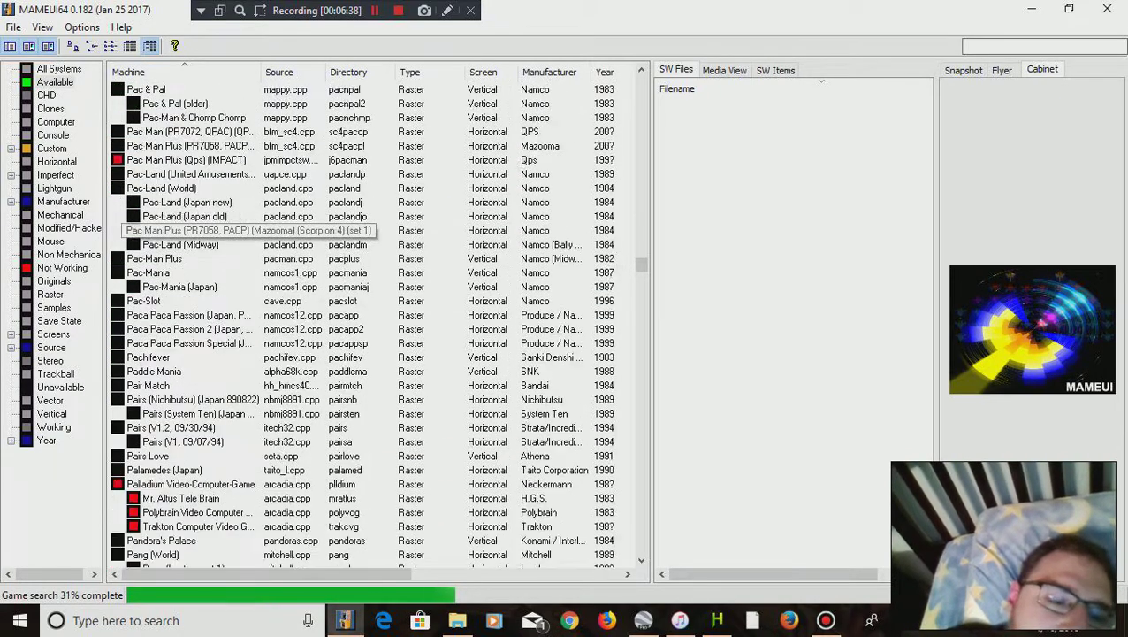
scroll(372, 309, down, 20)
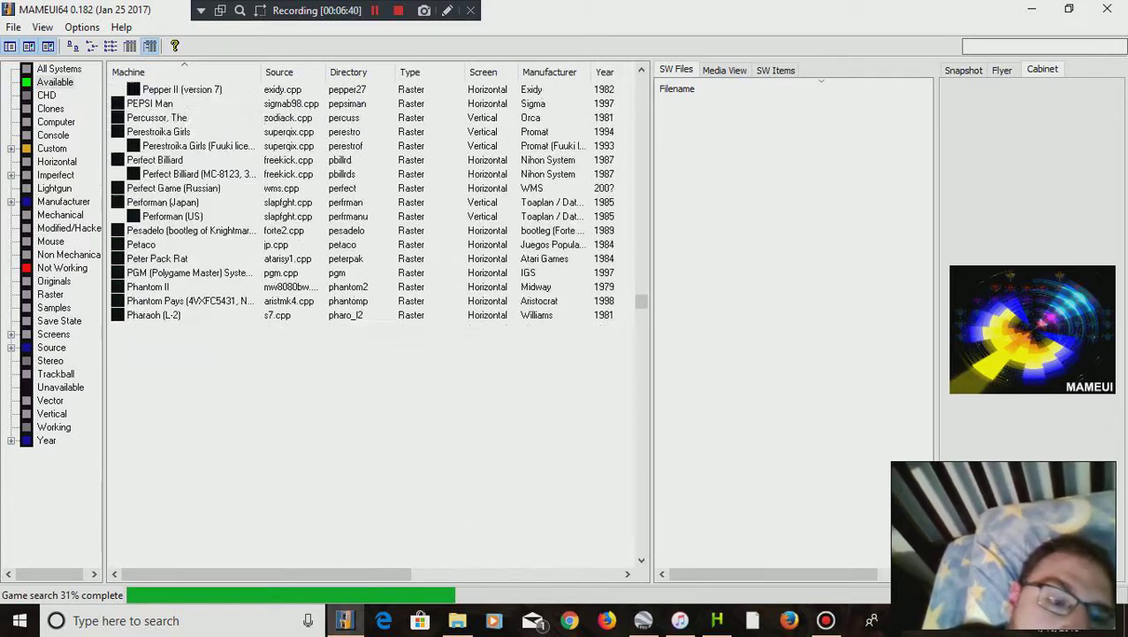
scroll(371, 318, down, 20)
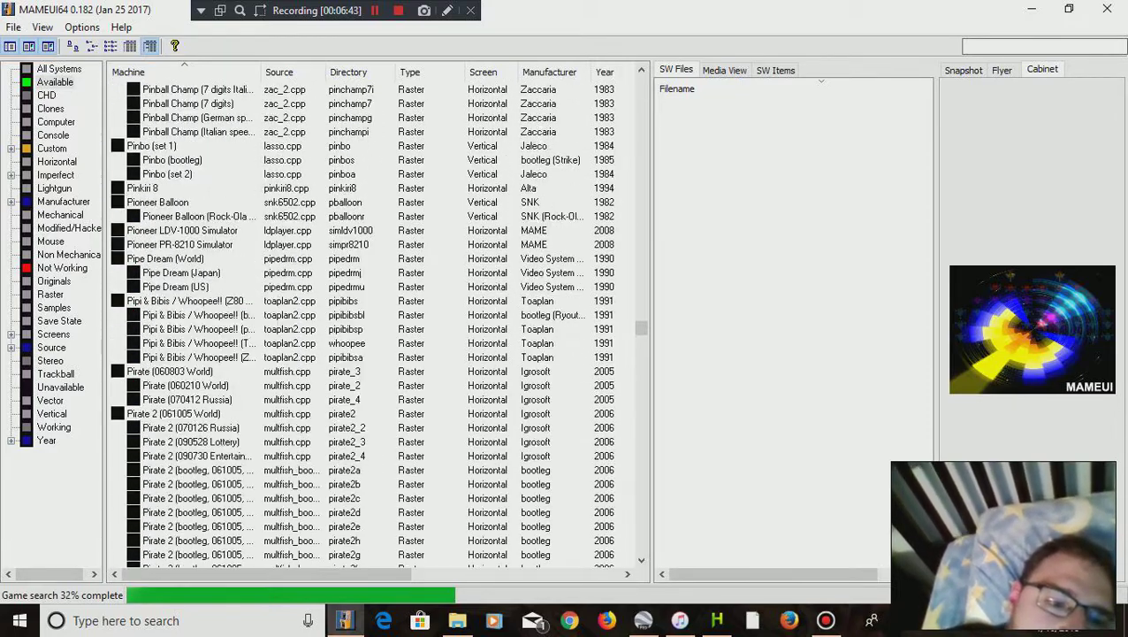
scroll(371, 309, down, 20)
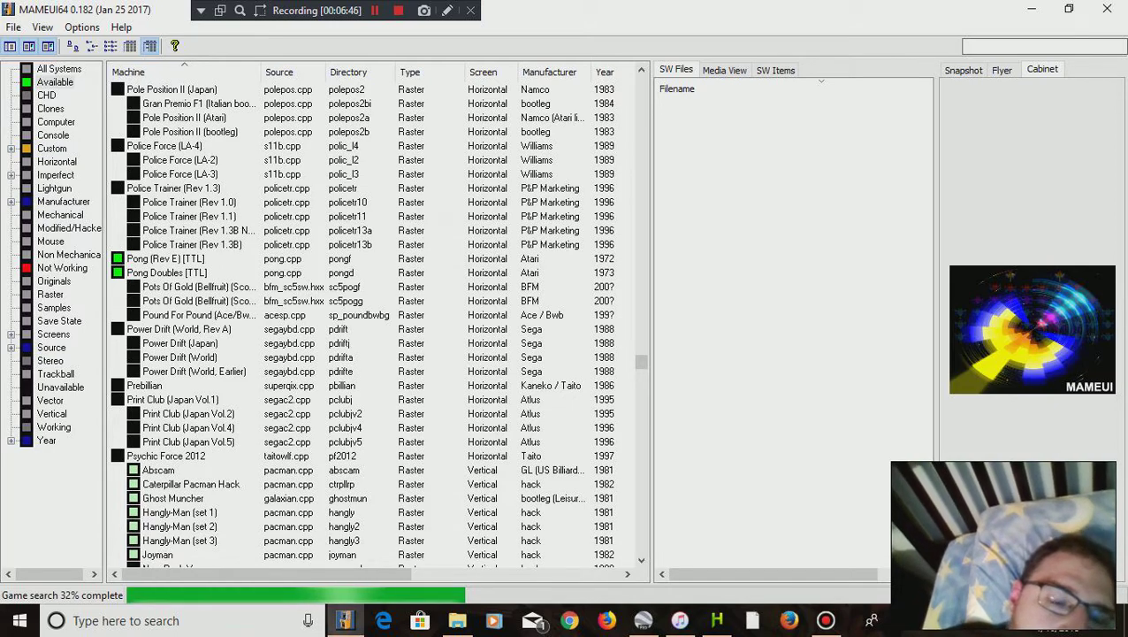
scroll(371, 327, down, 9)
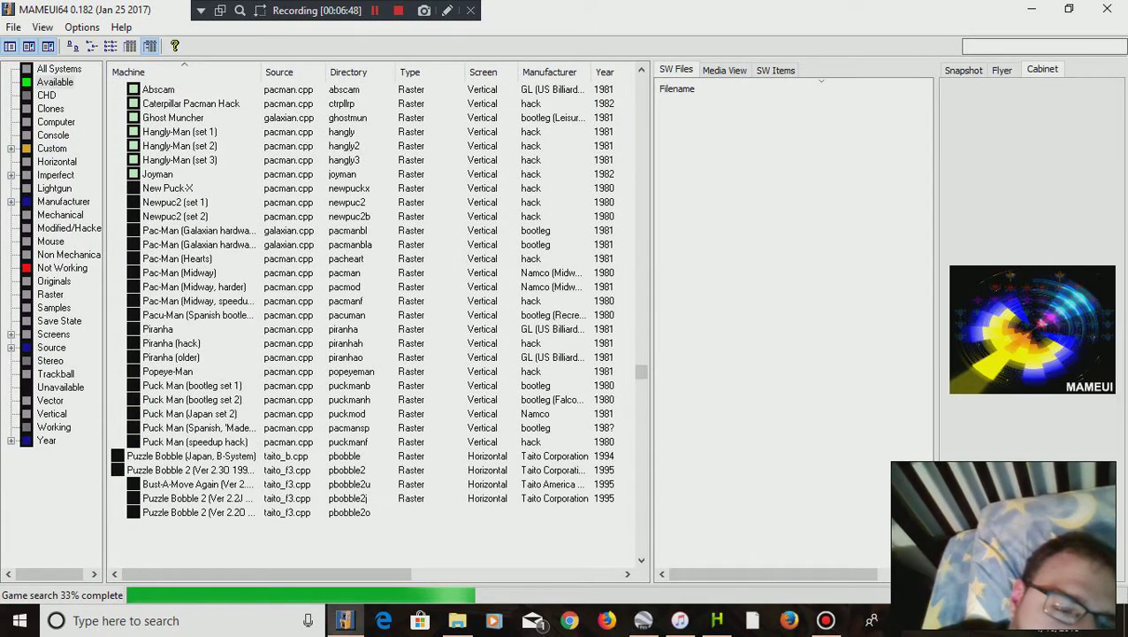
scroll(371, 327, up, 1)
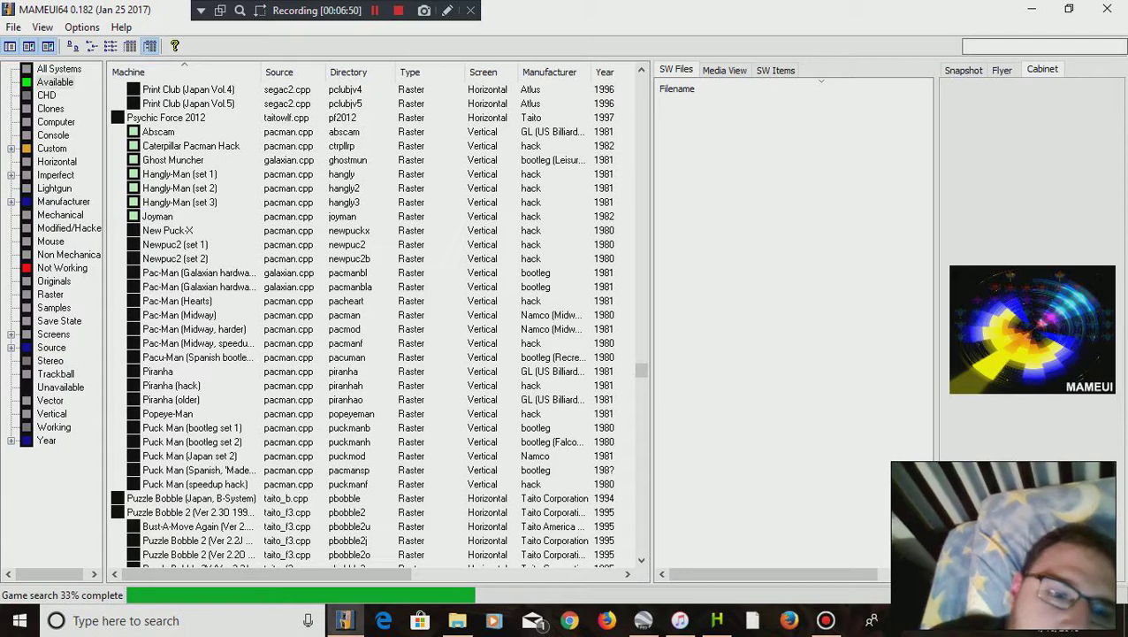
click(179, 202)
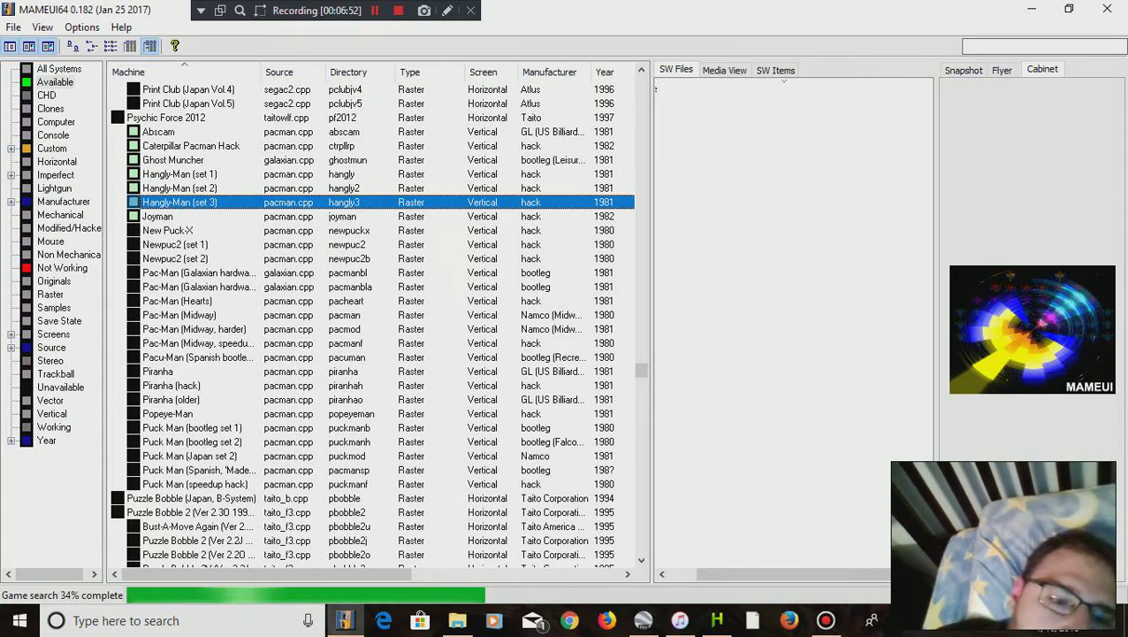
scroll(374, 319, down, 8)
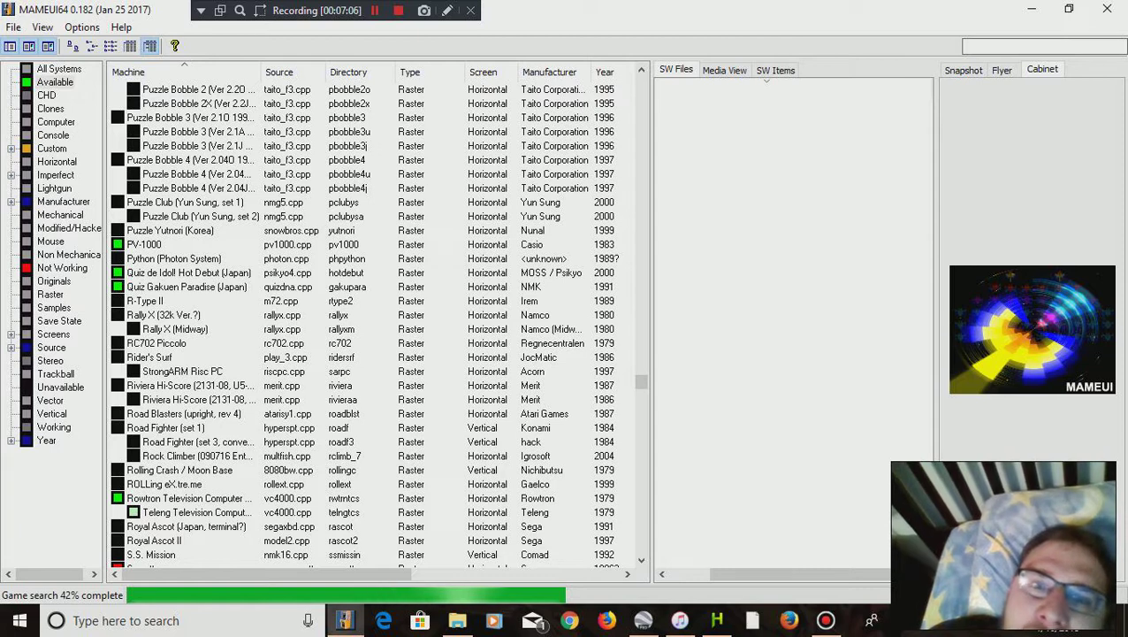
key(shift+F12)
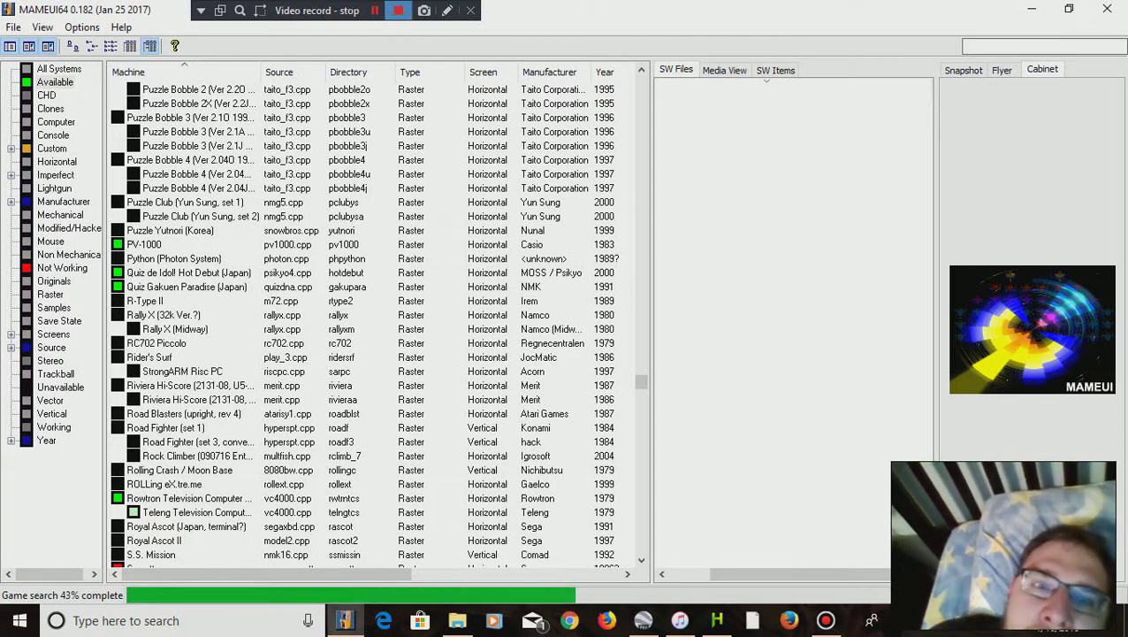